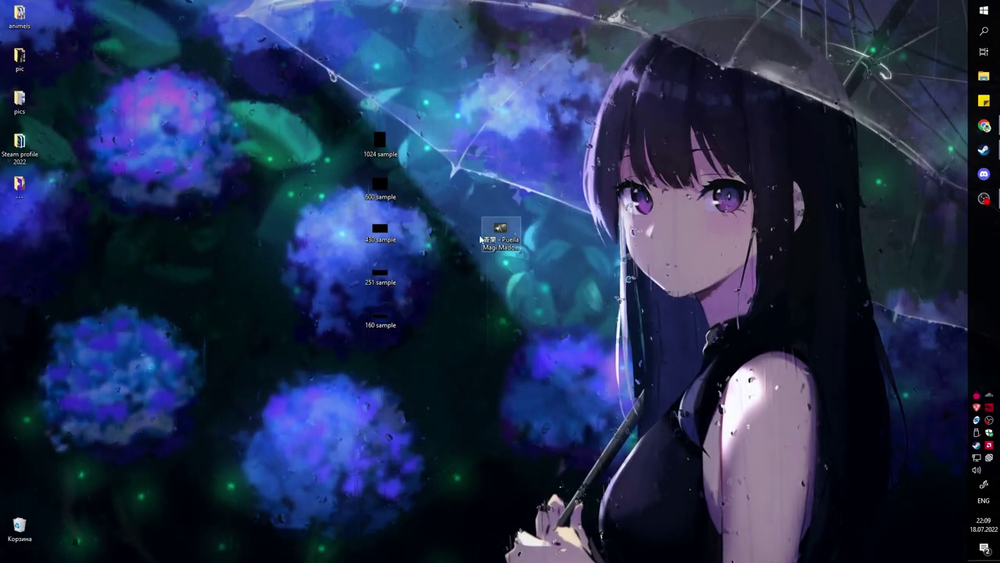
Play the Puella Magi Madoka Magica edit_Trim video from the desktop, pause it, and close the player.
{"action": "double_click", "coordinate": [481, 238]}
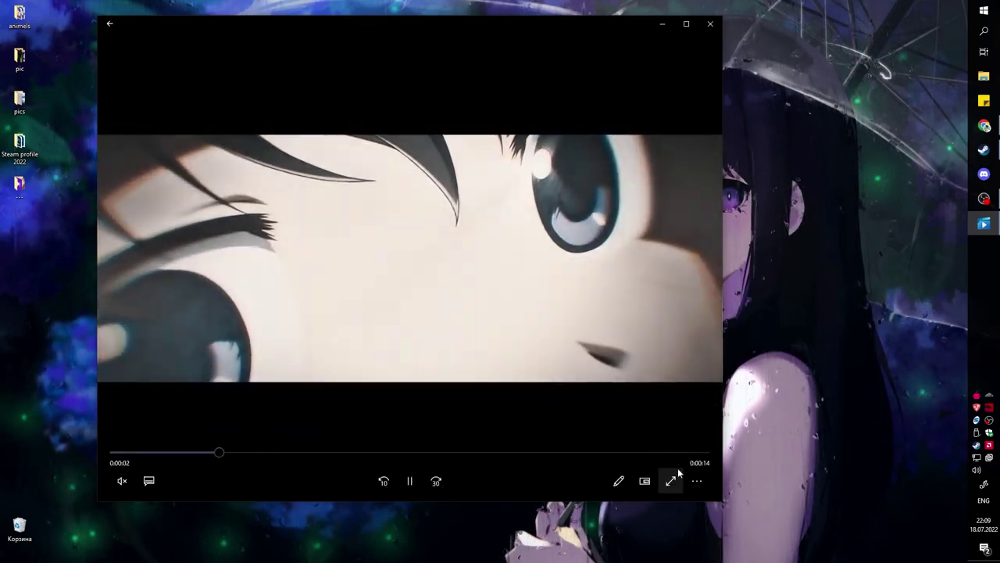
{"action": "left_click", "coordinate": [411, 480]}
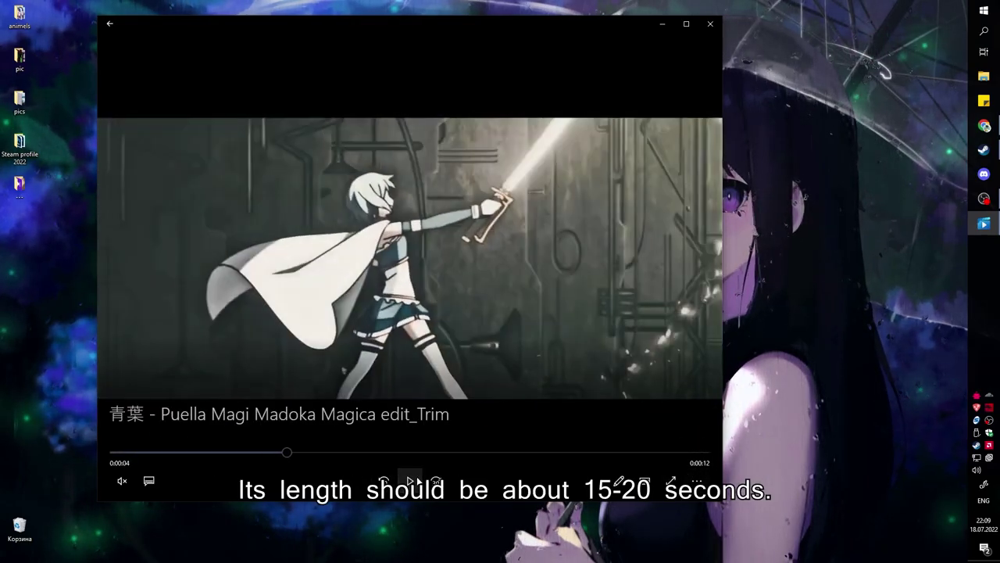
{"action": "left_click", "coordinate": [710, 23]}
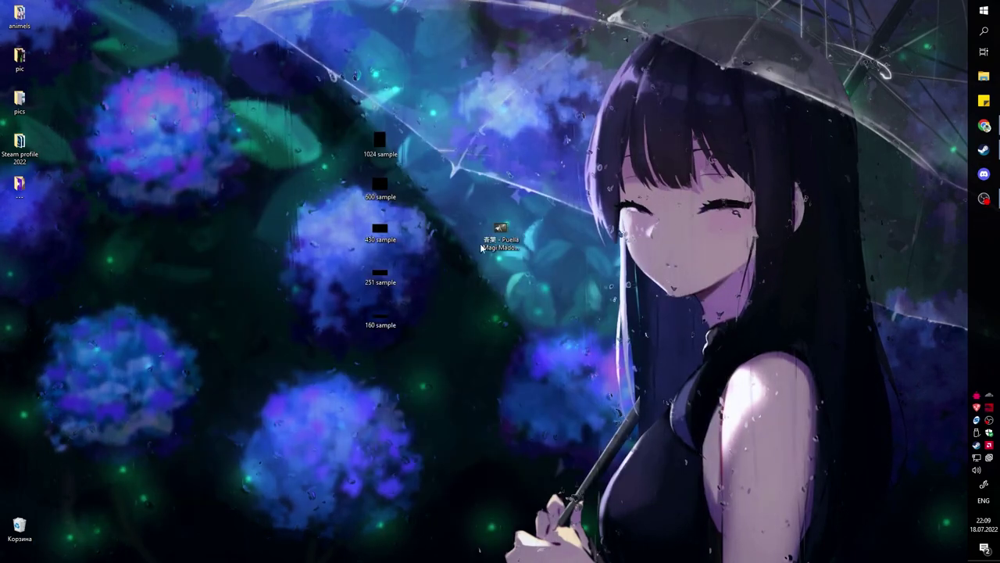
{"action": "left_click_drag", "start_coordinate": [434, 73], "coordinate": [312, 338]}
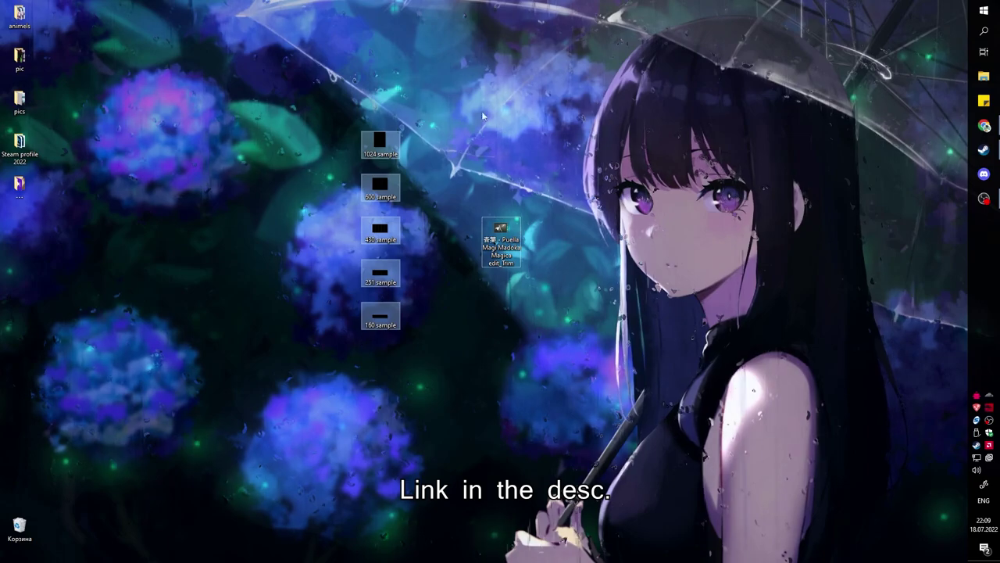
{"action": "left_click", "coordinate": [435, 157]}
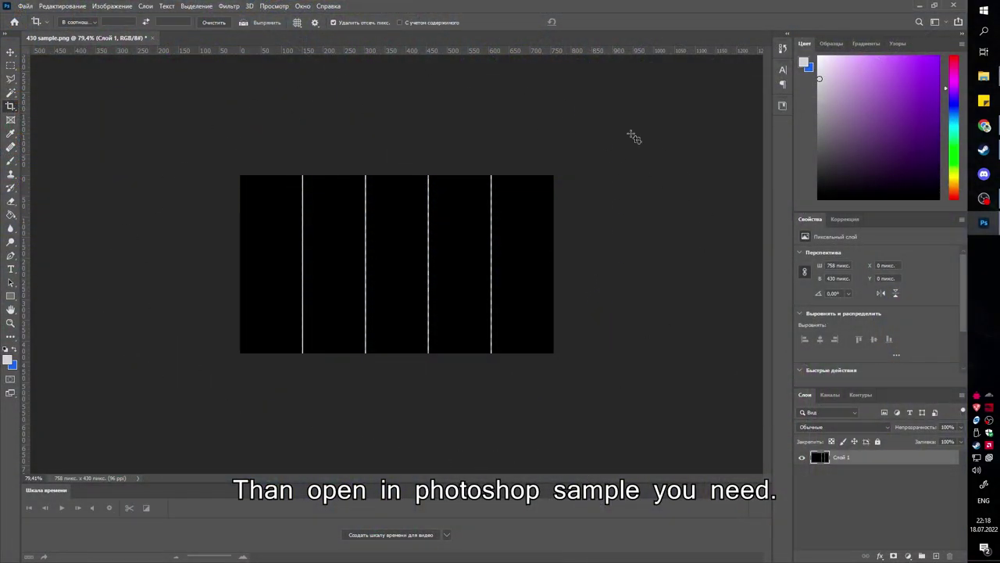
Place the Puella Magi Madoka Magica edit_Trim video from the desktop into the 430 sample document and create a video timeline.
{"action": "left_click", "coordinate": [921, 8]}
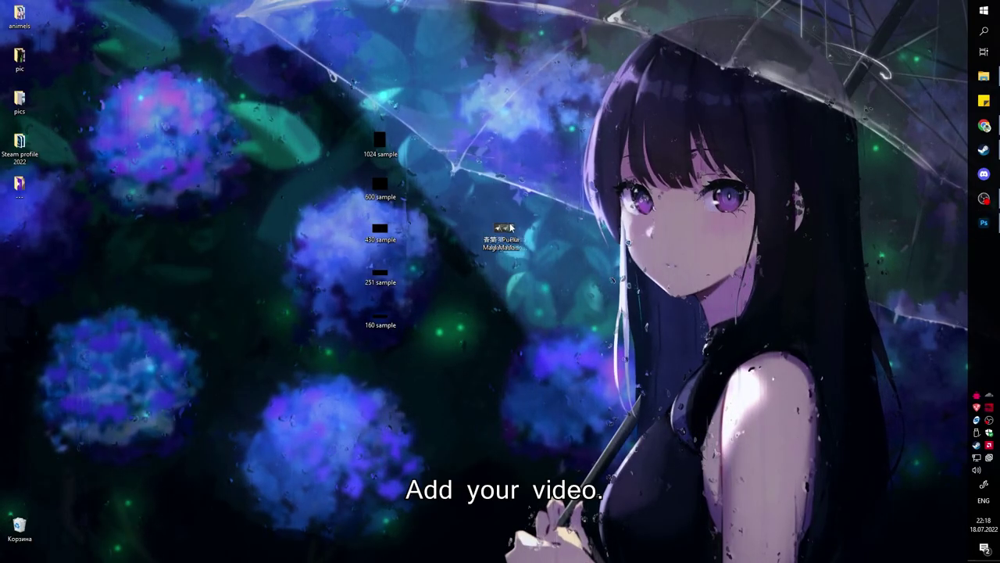
{"action": "left_click", "coordinate": [984, 223]}
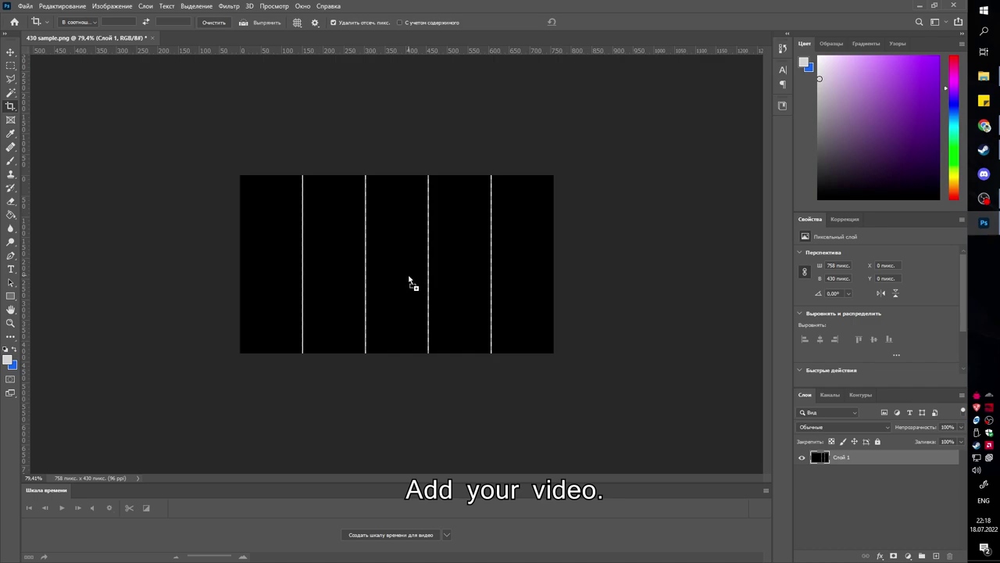
{"action": "left_click_drag", "start_coordinate": [409, 281], "coordinate": [413, 273]}
{"action": "key", "text": "Return"}
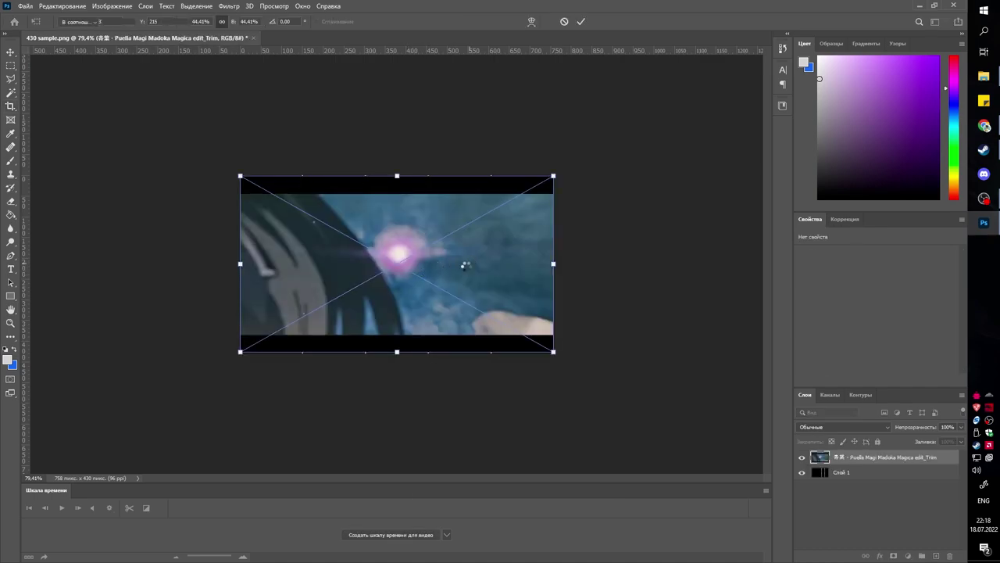
{"action": "left_click", "coordinate": [391, 535]}
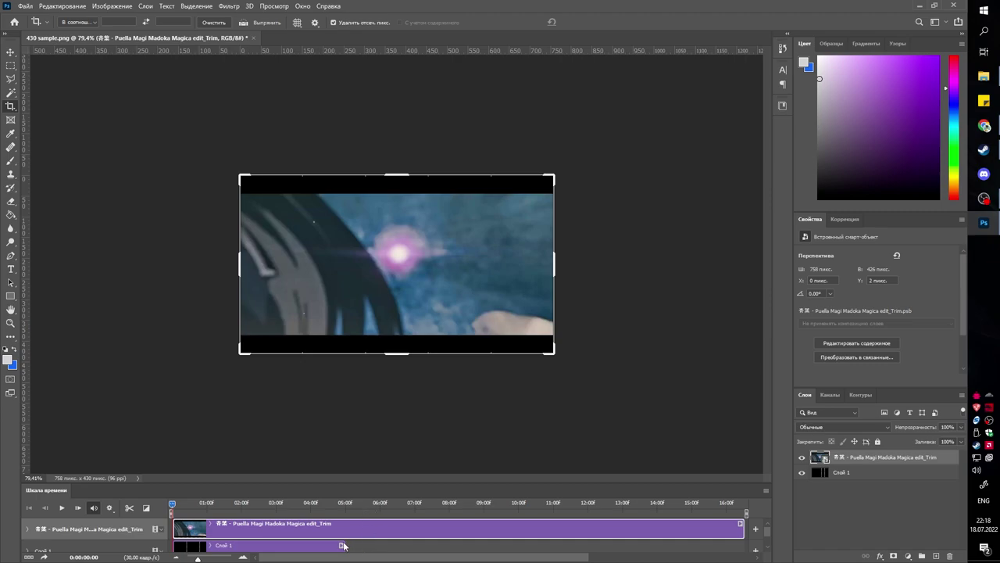
Extend the Слой 1 clip to the video's end on the timeline and clip the video layer to Слой 1.
{"action": "left_click_drag", "start_coordinate": [343, 545], "coordinate": [742, 543]}
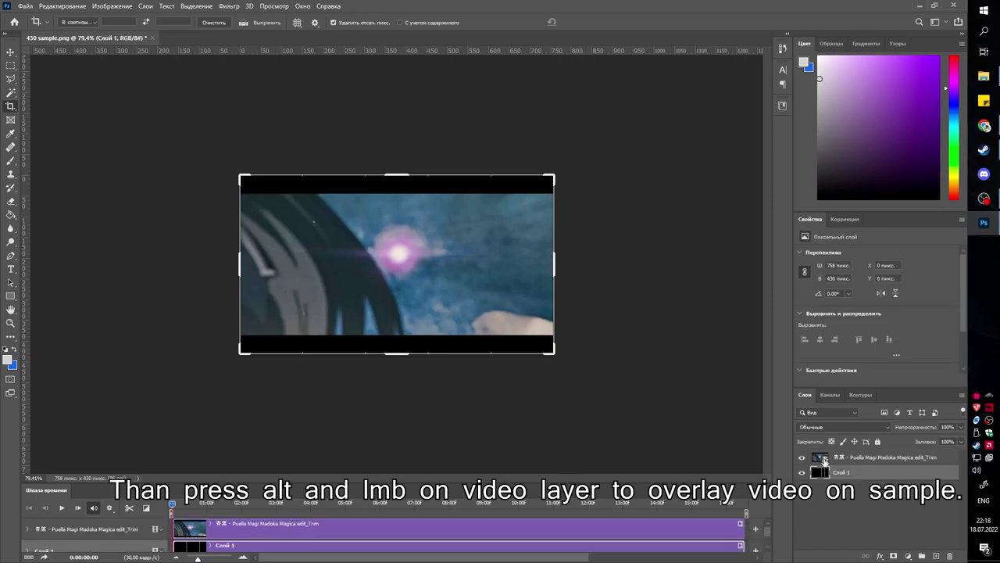
{"action": "left_click", "coordinate": [825, 464], "text": "alt"}
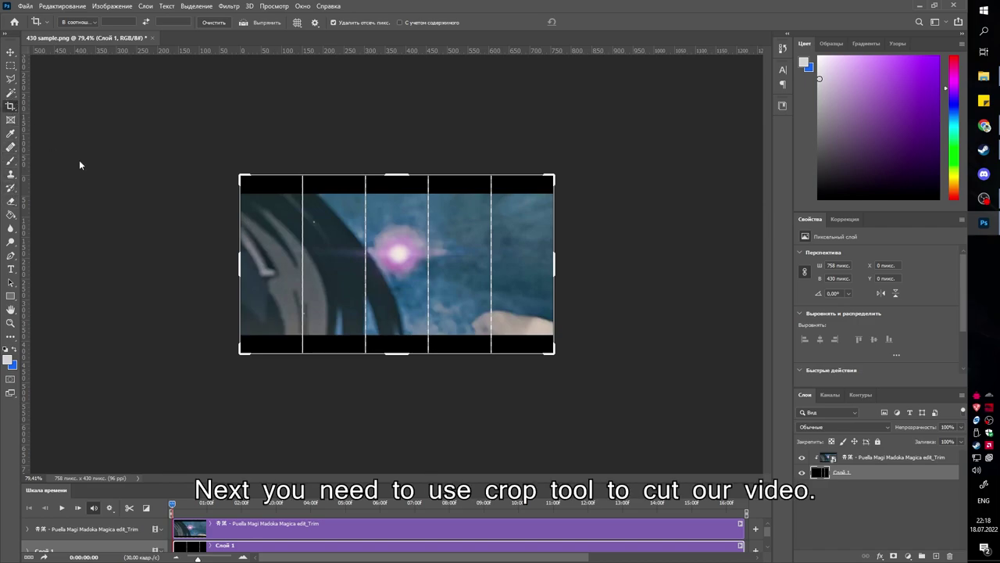
Crop the canvas to the first of the five strips, 150 × 430 px, with the Crop tool.
{"action": "scroll", "coordinate": [264, 236], "scroll_direction": "up", "scroll_amount": 10}
{"action": "left_click_drag", "start_coordinate": [415, 480], "coordinate": [336, 476]}
{"action": "scroll", "coordinate": [391, 279], "scroll_direction": "up", "scroll_amount": 5}
{"action": "scroll", "coordinate": [461, 183], "scroll_direction": "up", "scroll_amount": 6}
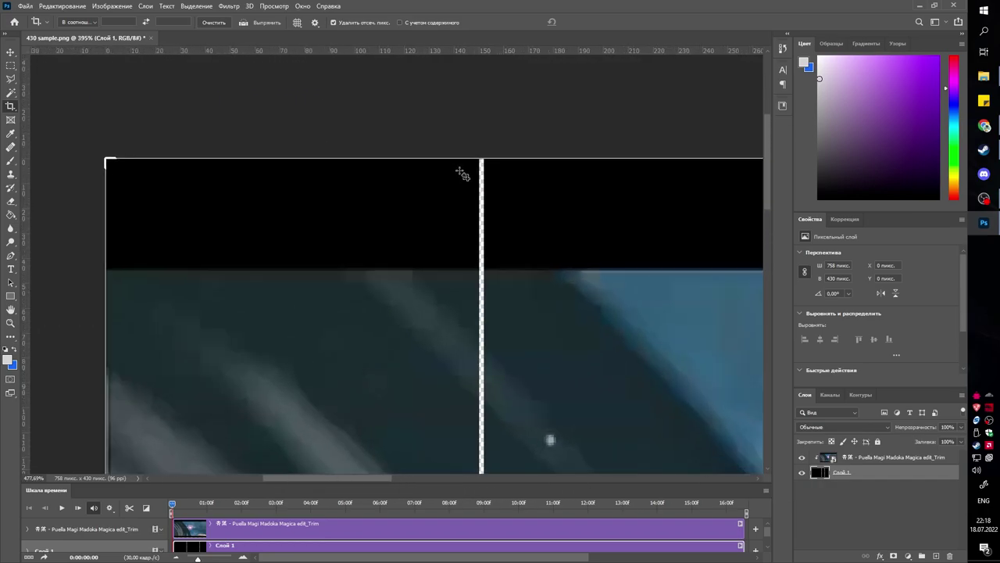
{"action": "scroll", "coordinate": [462, 173], "scroll_direction": "up", "scroll_amount": 4}
{"action": "left_click_drag", "start_coordinate": [501, 149], "coordinate": [93, 370]}
{"action": "scroll", "coordinate": [231, 311], "scroll_direction": "down", "scroll_amount": 12}
{"action": "scroll", "coordinate": [231, 311], "scroll_direction": "down", "scroll_amount": 3}
{"action": "key", "text": "alt+space"}
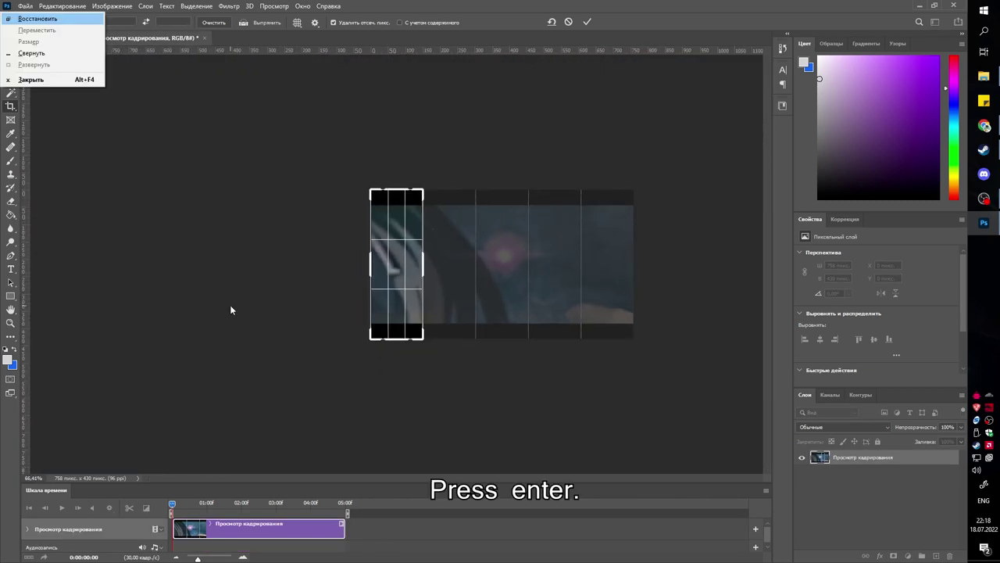
{"action": "key", "text": "Return"}
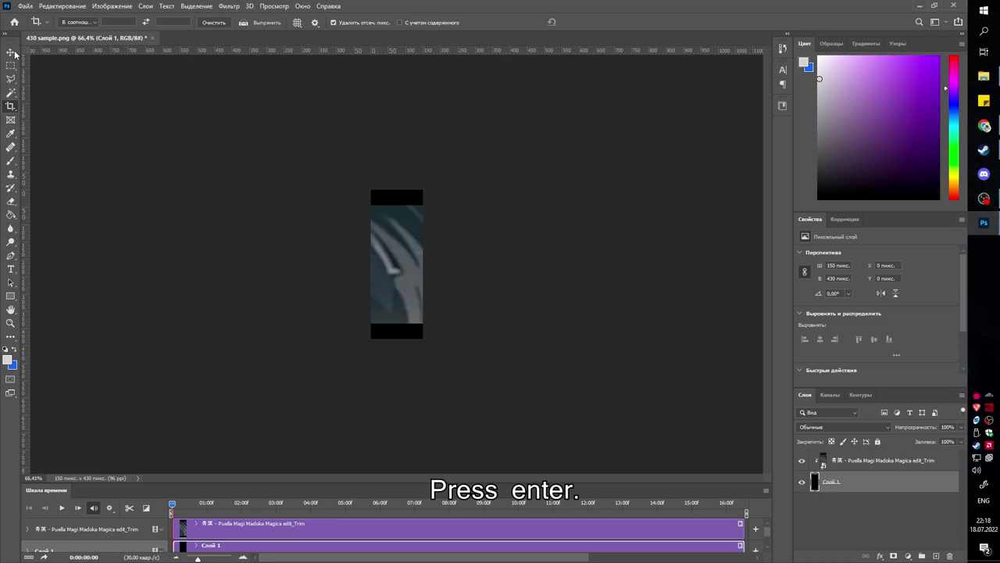
Open Save for Web for the first strip and set a GIF with adaptive palette, pattern dithering (Узор) and 256 colours.
{"action": "left_click", "coordinate": [24, 6]}
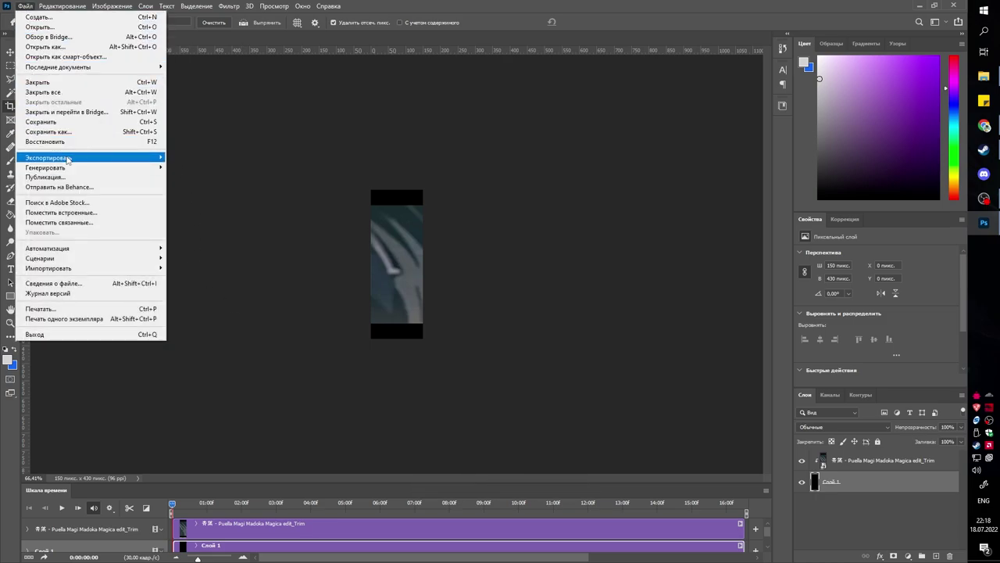
{"action": "mouse_move", "coordinate": [68, 159]}
{"action": "left_click", "coordinate": [223, 198]}
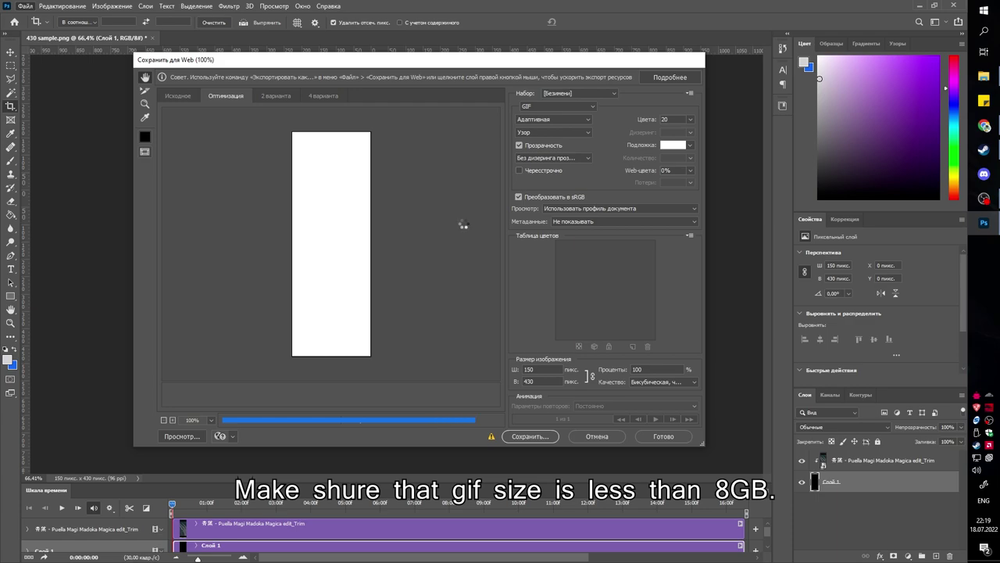
{"action": "left_click", "coordinate": [586, 120]}
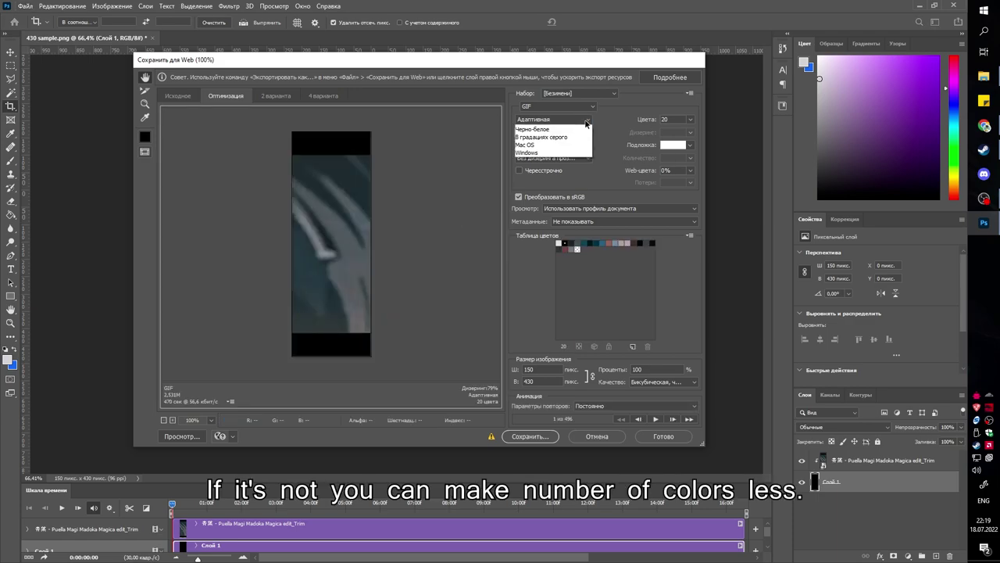
{"action": "left_click", "coordinate": [560, 150]}
{"action": "left_click", "coordinate": [566, 133]}
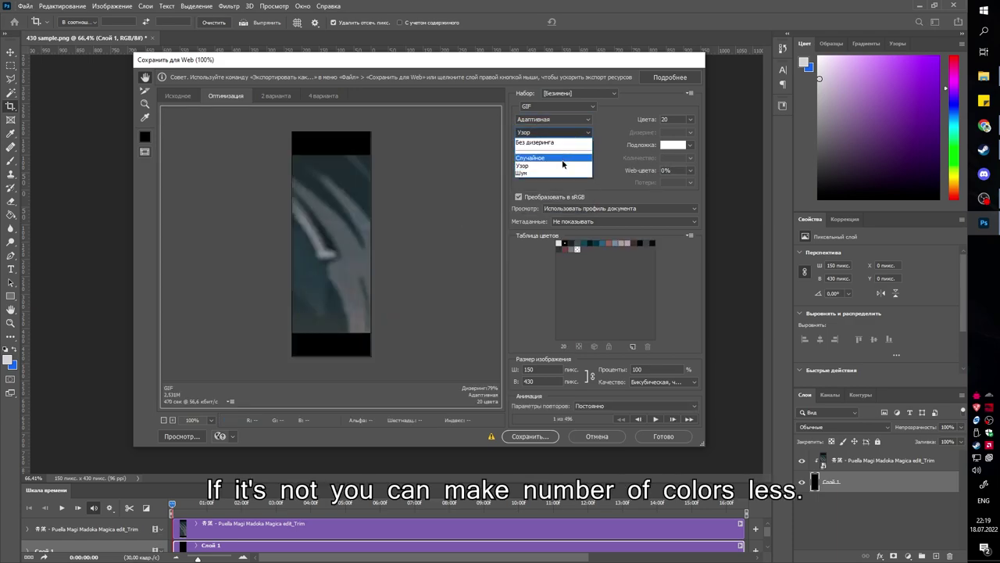
{"action": "left_click", "coordinate": [547, 166]}
{"action": "left_click", "coordinate": [689, 119]}
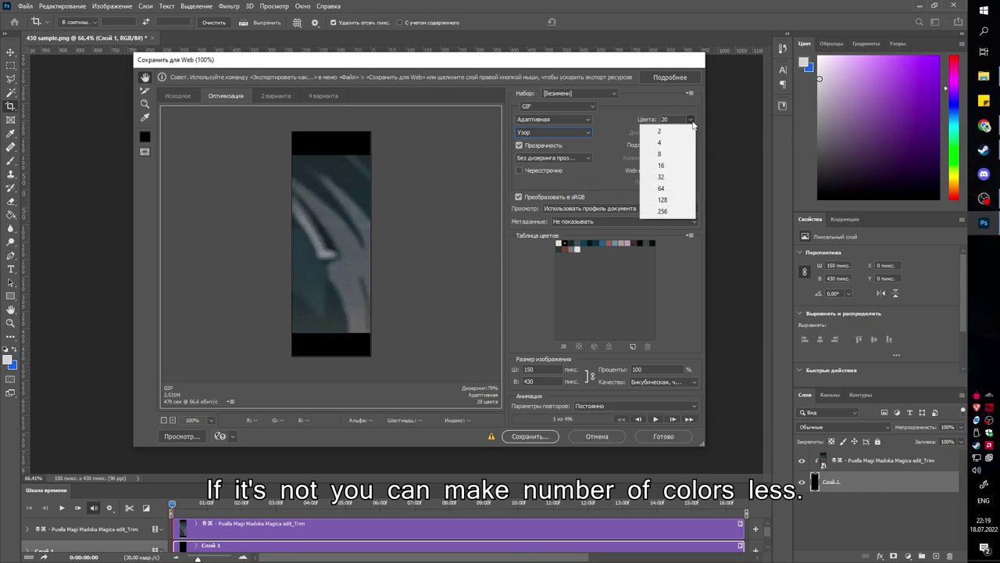
{"action": "left_click", "coordinate": [669, 213]}
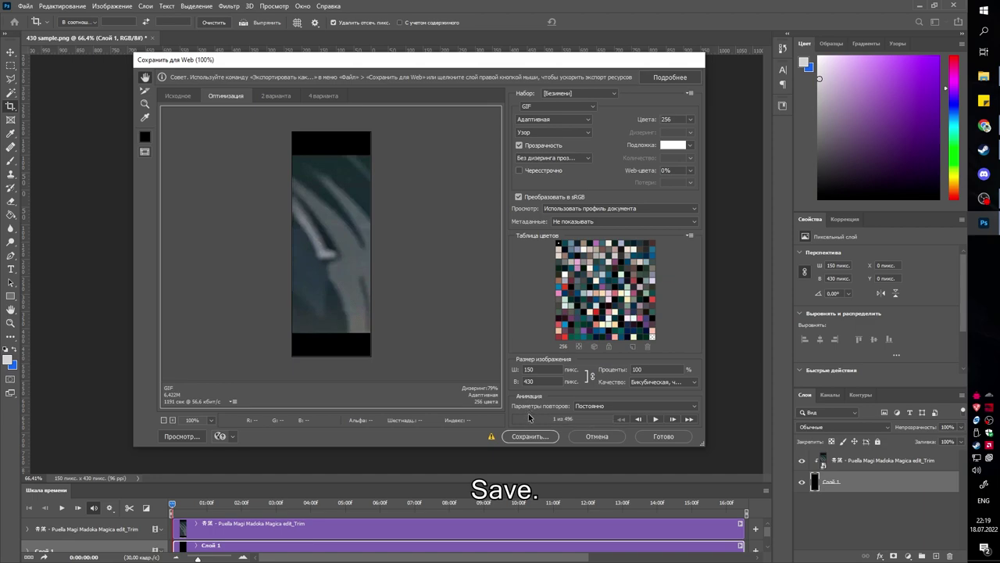
Save the first strip's GIF as 1 in the Steam profile 2022 folder.
{"action": "left_click", "coordinate": [525, 437]}
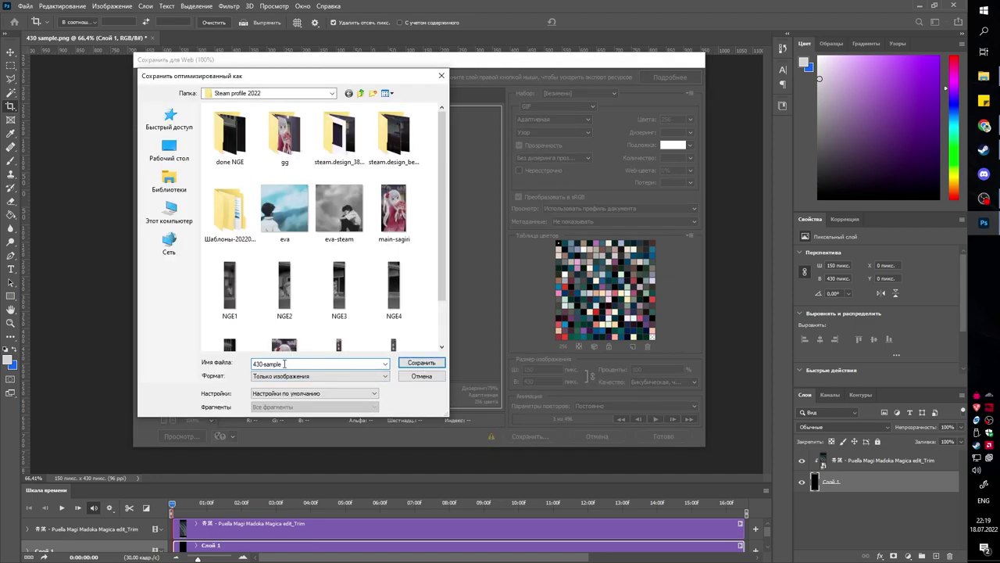
{"action": "key", "text": "BackSpace"}
{"action": "left_click", "coordinate": [411, 364]}
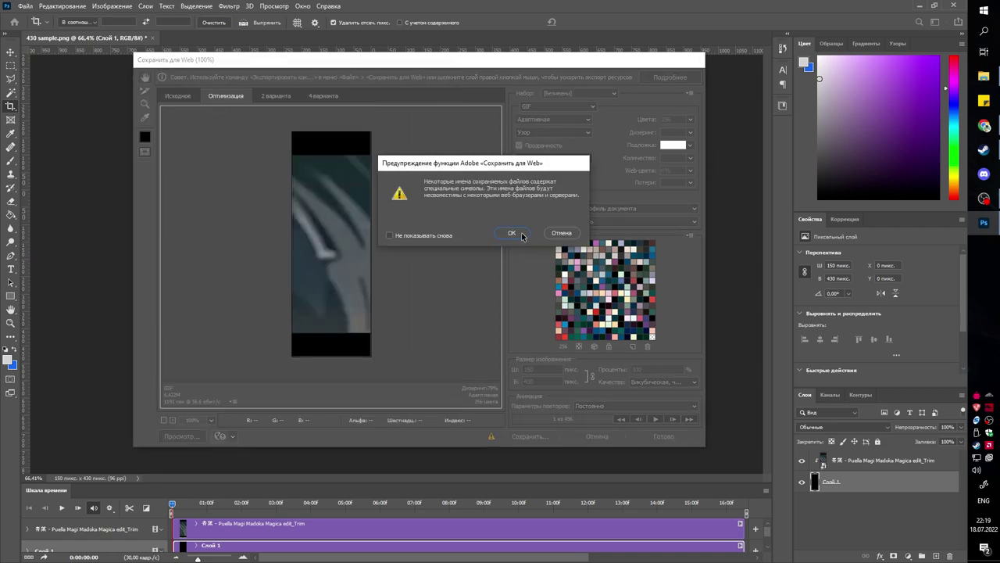
{"action": "left_click", "coordinate": [512, 233]}
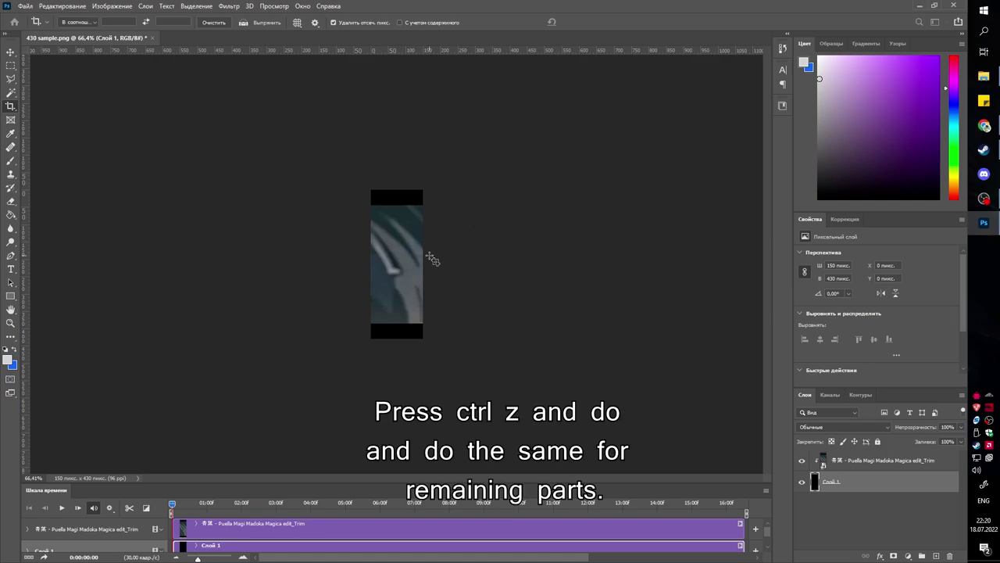
Undo the first strip's crop and crop the canvas to the second strip, 150 × 430 px.
{"action": "key", "text": "ctrl+z"}
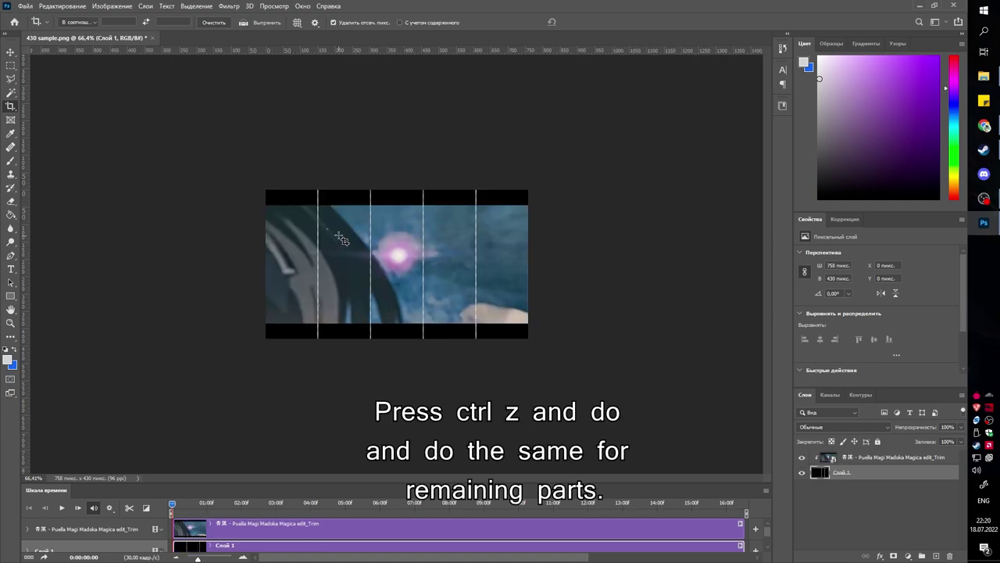
{"action": "scroll", "coordinate": [356, 203], "scroll_direction": "up", "scroll_amount": 15}
{"action": "left_click_drag", "start_coordinate": [767, 227], "coordinate": [767, 175]}
{"action": "scroll", "coordinate": [328, 177], "scroll_direction": "up", "scroll_amount": 15}
{"action": "left_click_drag", "start_coordinate": [379, 178], "coordinate": [169, 367]}
{"action": "scroll", "coordinate": [371, 378], "scroll_direction": "down", "scroll_amount": 15}
{"action": "key", "text": "Return"}
Export the second strip through Save for Web as a 256-colour GIF named 2.
{"action": "left_click", "coordinate": [24, 5]}
{"action": "left_click", "coordinate": [235, 197]}
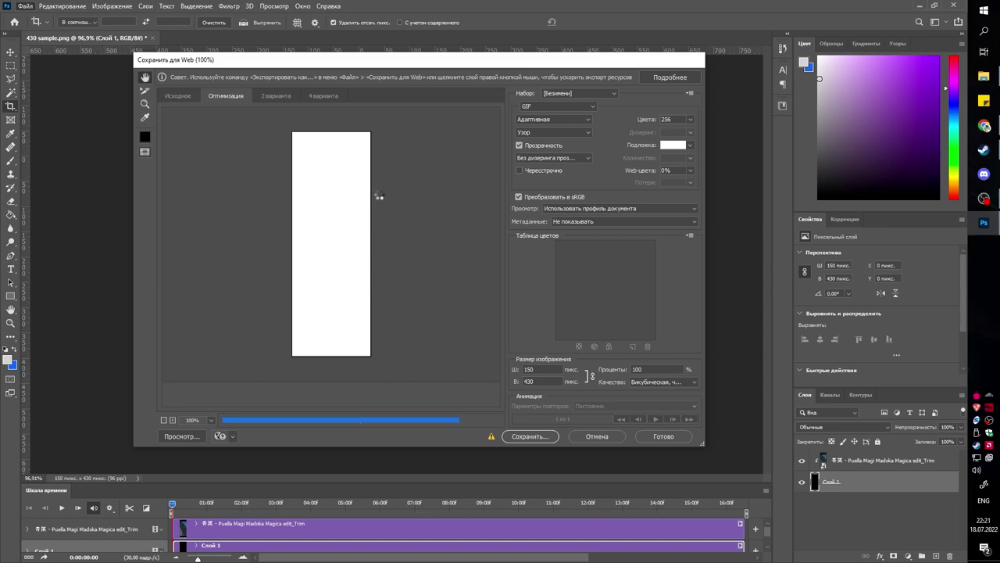
{"action": "left_click", "coordinate": [422, 361]}
{"action": "left_click", "coordinate": [509, 234]}
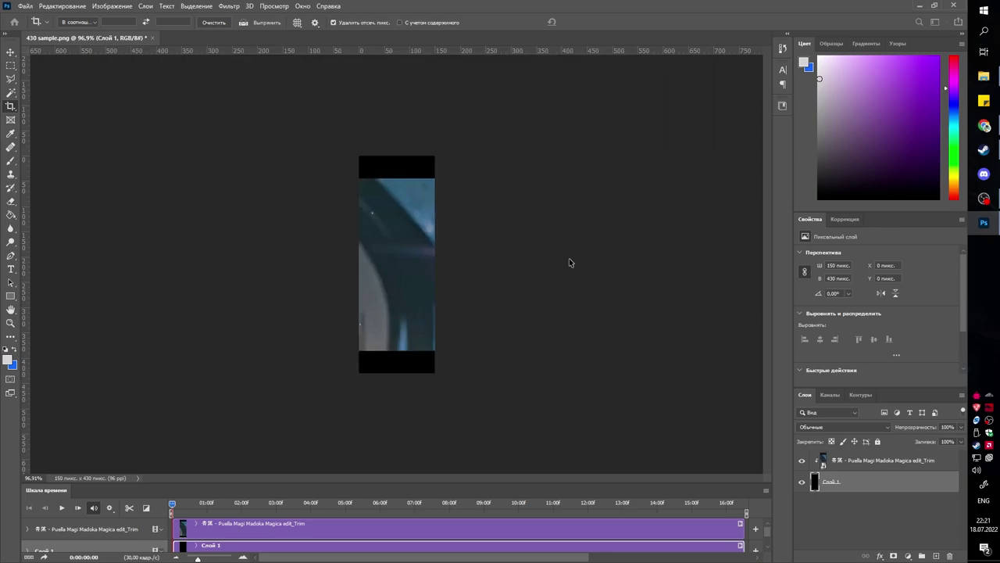
Undo the second strip's crop and crop the canvas to the third strip, 150 × 430 px.
{"action": "key", "text": "ctrl+z"}
{"action": "scroll", "coordinate": [431, 160], "scroll_direction": "up", "scroll_amount": 10}
{"action": "left_click_drag", "start_coordinate": [508, 85], "coordinate": [197, 551]}
{"action": "scroll", "coordinate": [368, 321], "scroll_direction": "down", "scroll_amount": 4}
{"action": "scroll", "coordinate": [369, 324], "scroll_direction": "down", "scroll_amount": 12}
{"action": "key", "text": "Return"}
Open Save for Web for the third strip and reduce its GIF palette to 230 colours.
{"action": "left_click", "coordinate": [25, 6]}
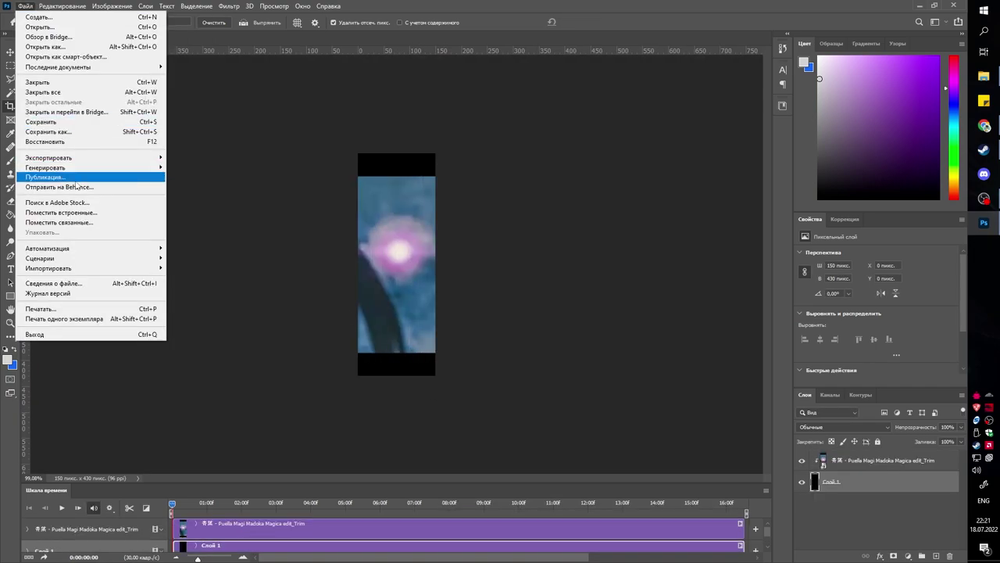
{"action": "mouse_move", "coordinate": [75, 160]}
{"action": "left_click", "coordinate": [227, 195]}
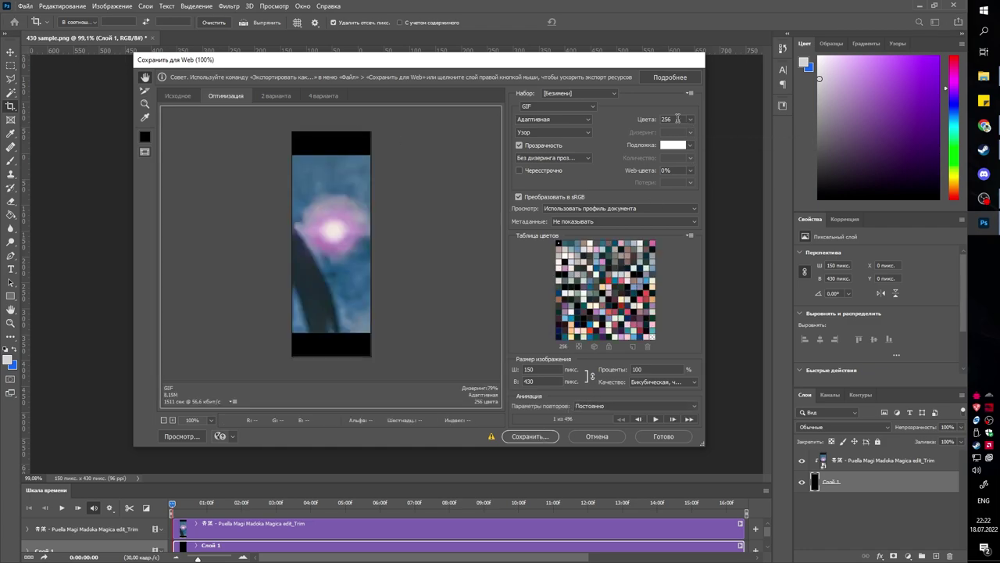
{"action": "key", "text": "BackSpace"}
{"action": "type", "text": "0"}
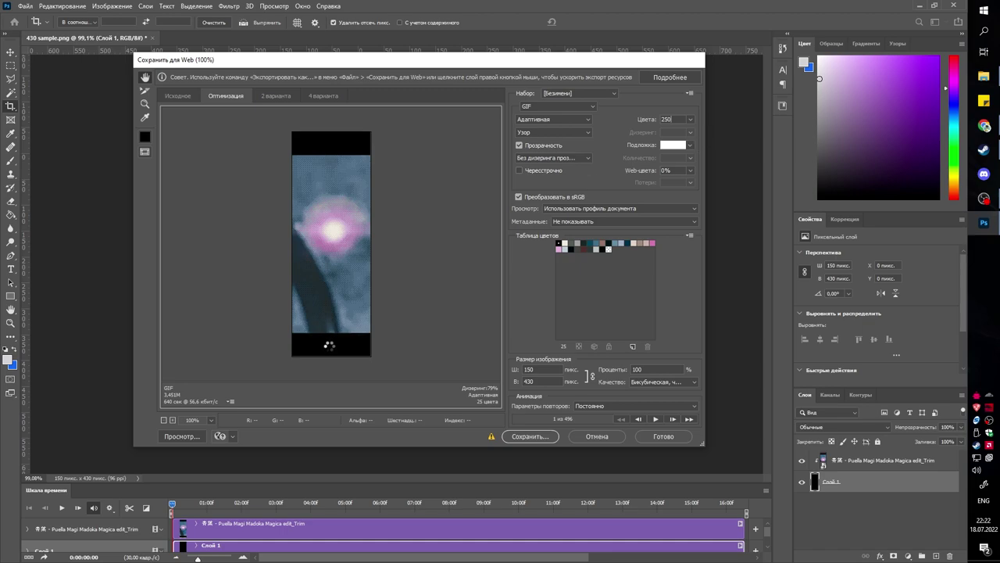
{"action": "double_click", "coordinate": [670, 119]}
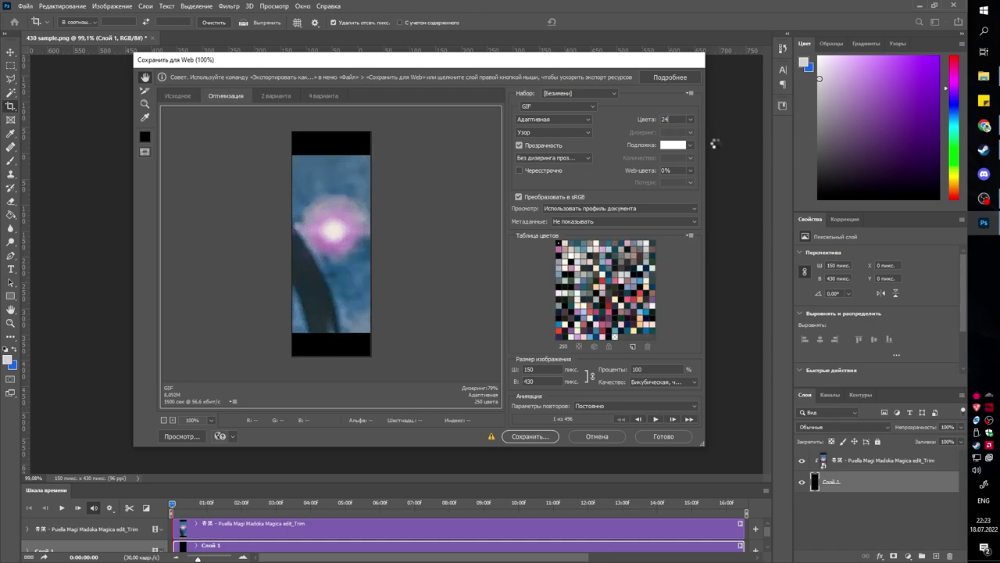
{"action": "type", "text": "249"}
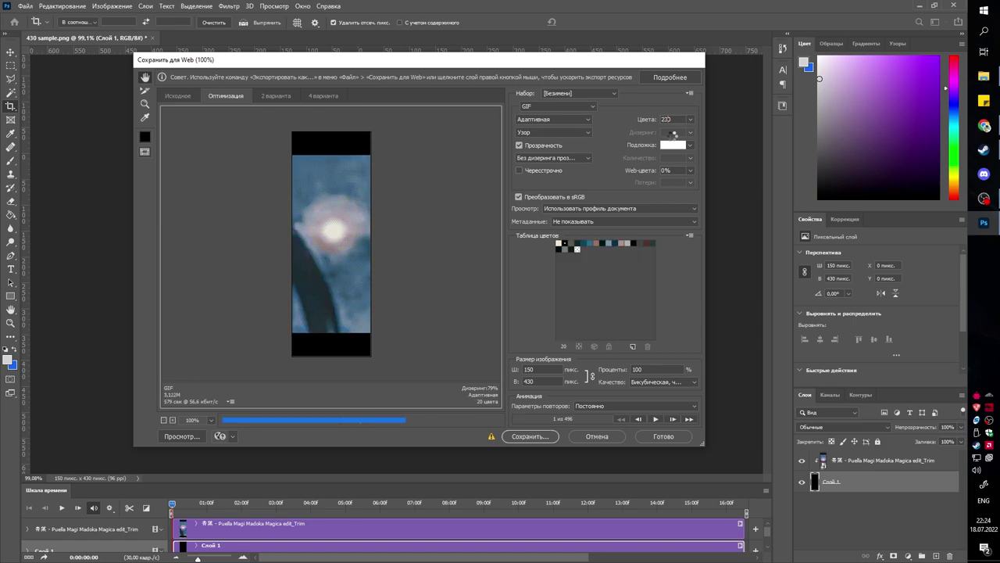
Save the third strip's GIF as 3 in the Steam profile 2022 folder.
{"action": "left_click", "coordinate": [531, 436]}
{"action": "type", "text": "4"}
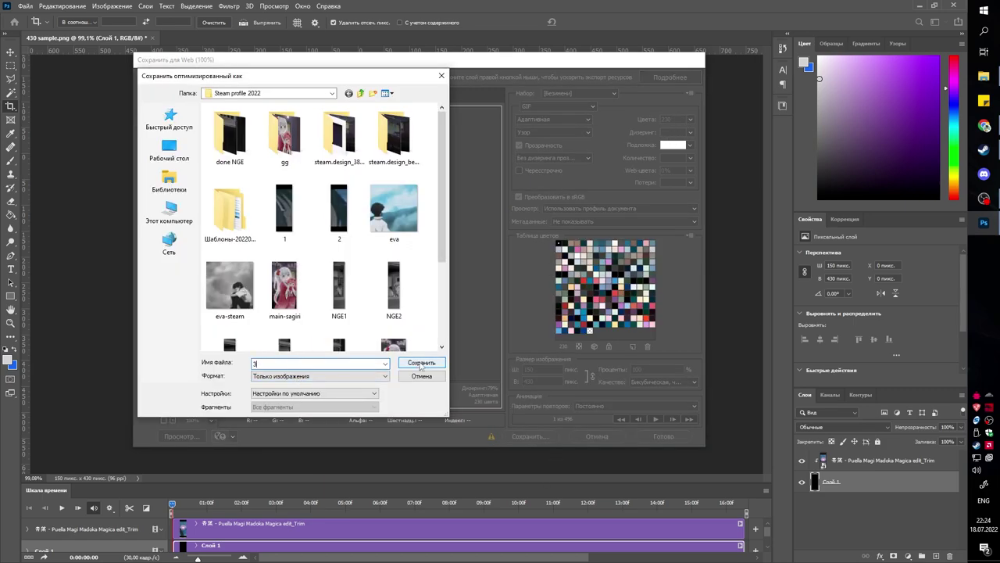
{"action": "left_click", "coordinate": [420, 362]}
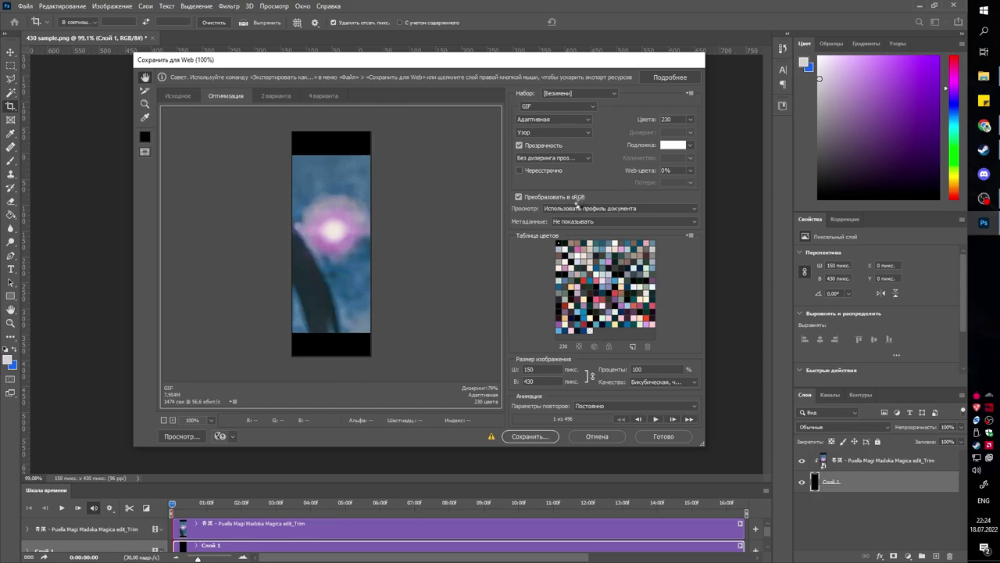
Undo the third strip's crop and crop the canvas to the fourth strip, 150 × 430 px.
{"action": "key", "text": "ctrl+z"}
{"action": "scroll", "coordinate": [506, 153], "scroll_direction": "up", "scroll_amount": 10}
{"action": "left_click_drag", "start_coordinate": [658, 160], "coordinate": [64, 560]}
{"action": "scroll", "coordinate": [308, 291], "scroll_direction": "down", "scroll_amount": 10}
{"action": "key", "text": "Return"}
Export the fourth strip through Save for Web as a 256-colour GIF named 4 in the Steam profile 2022 folder.
{"action": "left_click", "coordinate": [25, 7]}
{"action": "mouse_move", "coordinate": [86, 156]}
{"action": "left_click", "coordinate": [227, 199]}
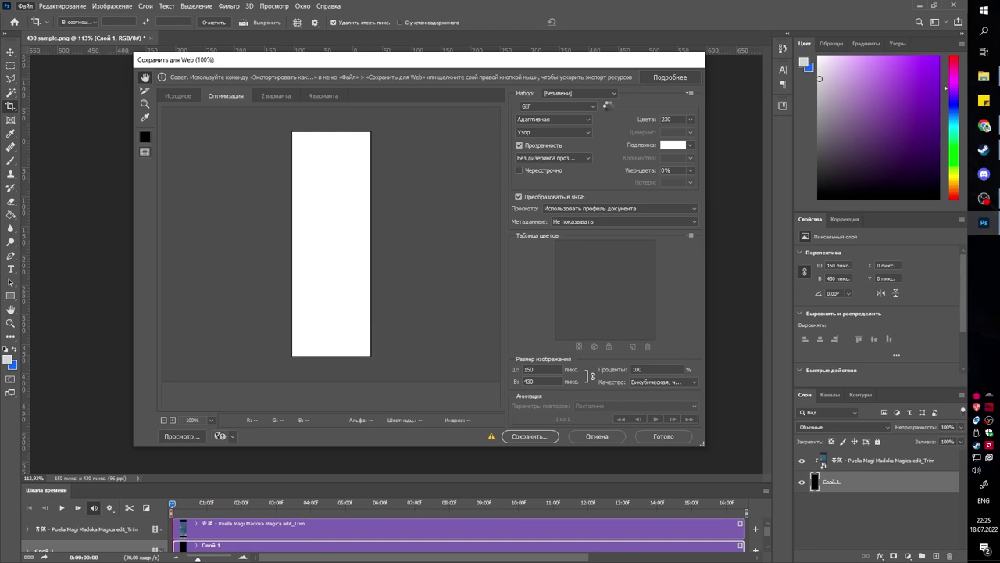
{"action": "left_click", "coordinate": [689, 121]}
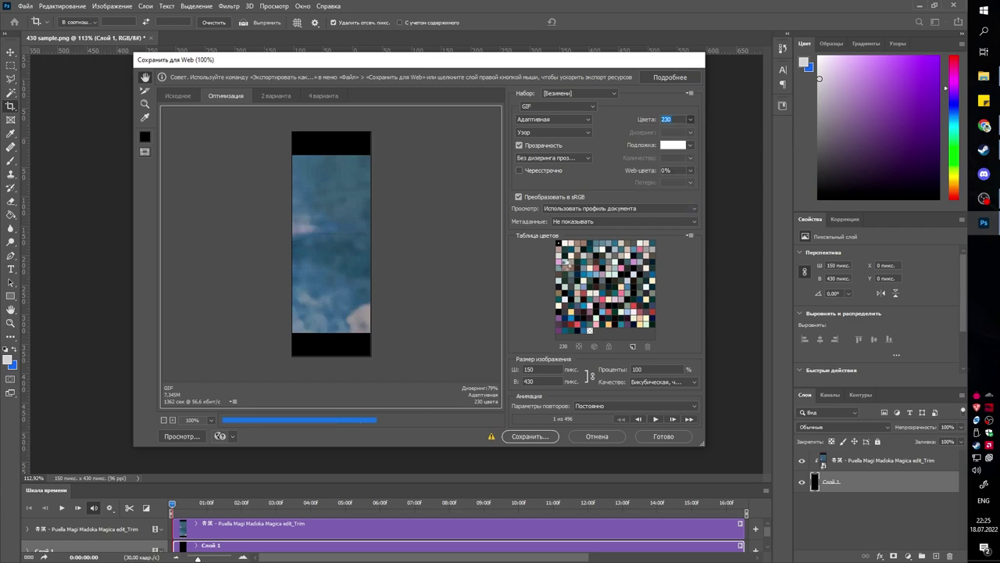
{"action": "left_click", "coordinate": [347, 361]}
{"action": "left_click", "coordinate": [511, 232]}
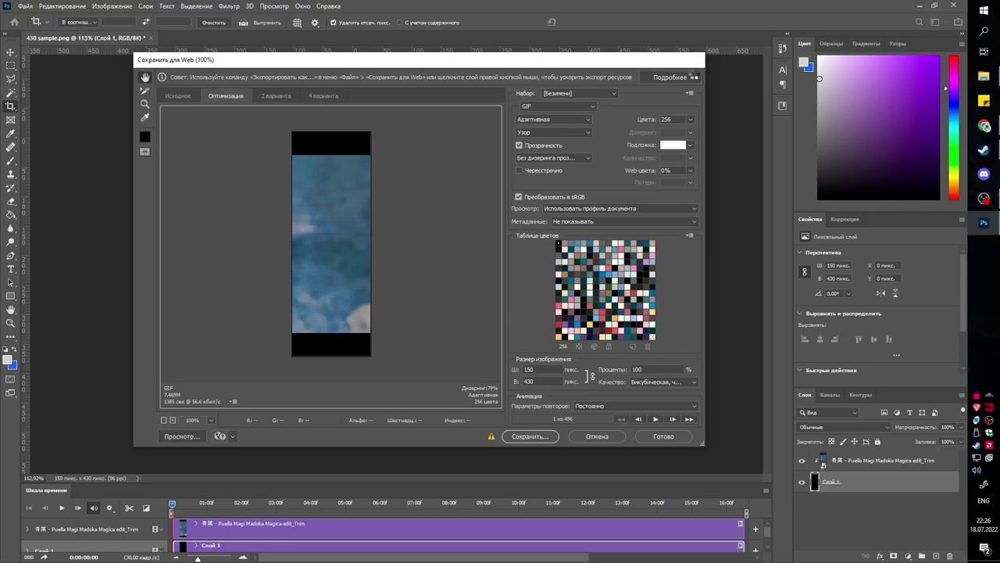
Undo the fourth strip's crop and crop the canvas to the fifth strip, 150 × 430 px.
{"action": "key", "text": "ctrl+z"}
{"action": "scroll", "coordinate": [627, 151], "scroll_direction": "up", "scroll_amount": 10}
{"action": "left_click_drag", "start_coordinate": [636, 205], "coordinate": [150, 561]}
{"action": "scroll", "coordinate": [315, 335], "scroll_direction": "down", "scroll_amount": 10}
{"action": "key", "text": "Return"}
Export the fifth strip through Save for Web as a GIF named 5 in the Steam profile 2022 folder.
{"action": "left_click", "coordinate": [30, 6]}
{"action": "mouse_move", "coordinate": [78, 162]}
{"action": "left_click", "coordinate": [205, 200]}
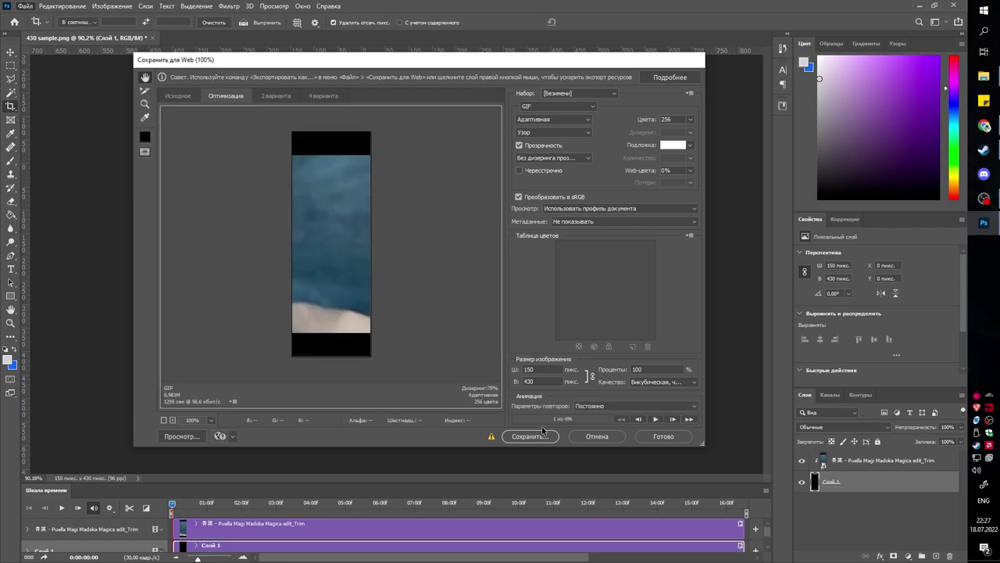
{"action": "left_click", "coordinate": [528, 436]}
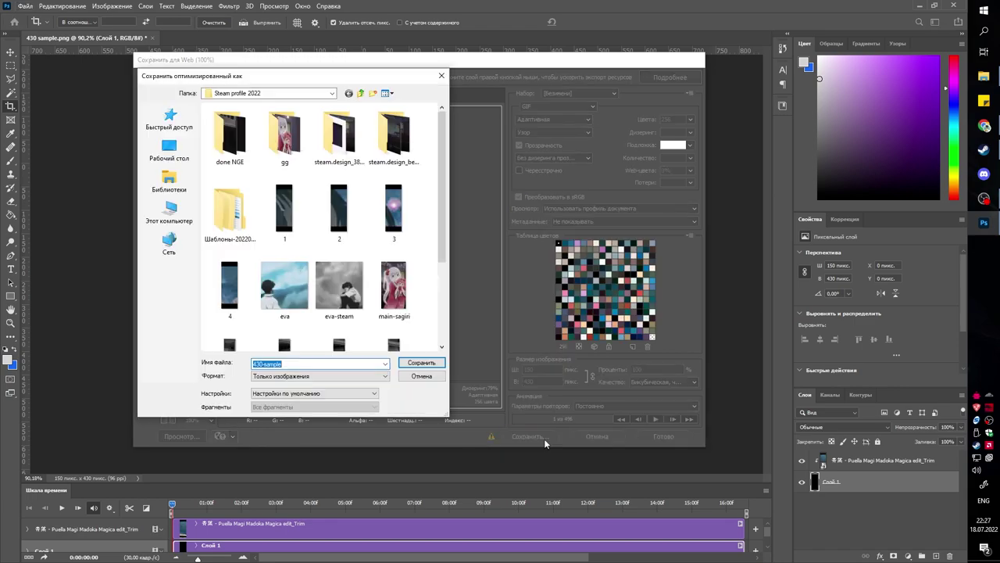
{"action": "key", "text": "BackSpace"}
{"action": "type", "text": "5"}
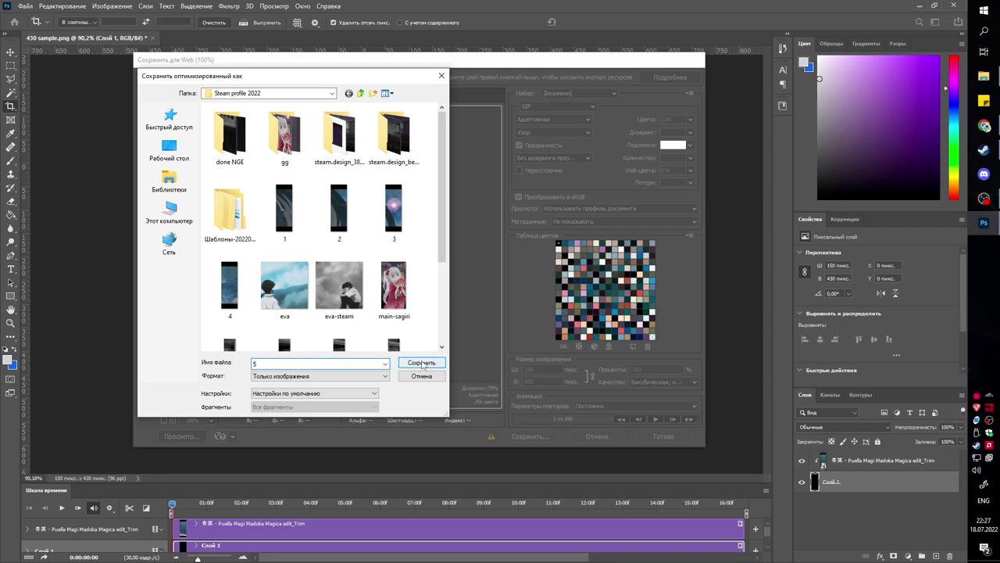
{"action": "left_click", "coordinate": [422, 362]}
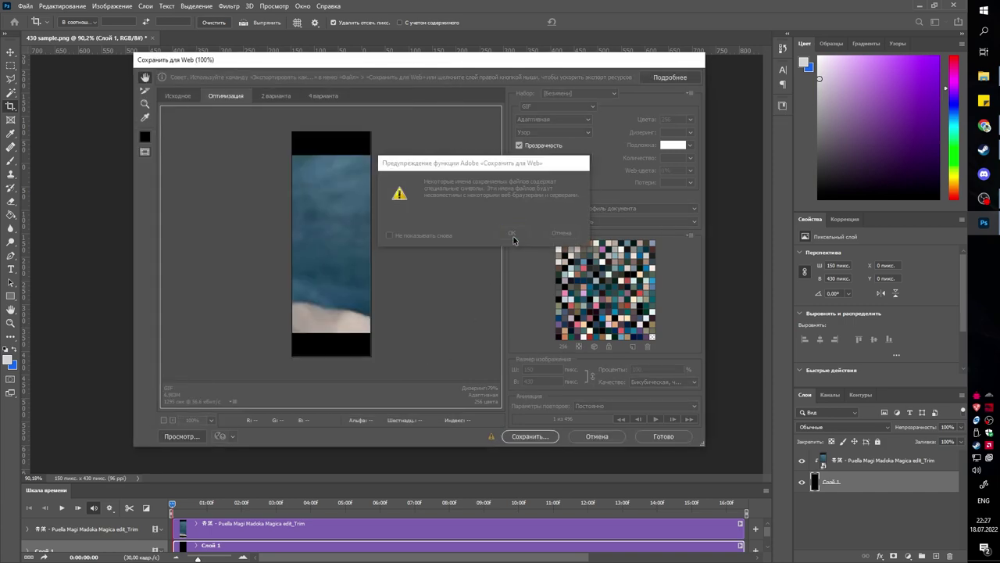
{"action": "left_click", "coordinate": [512, 234]}
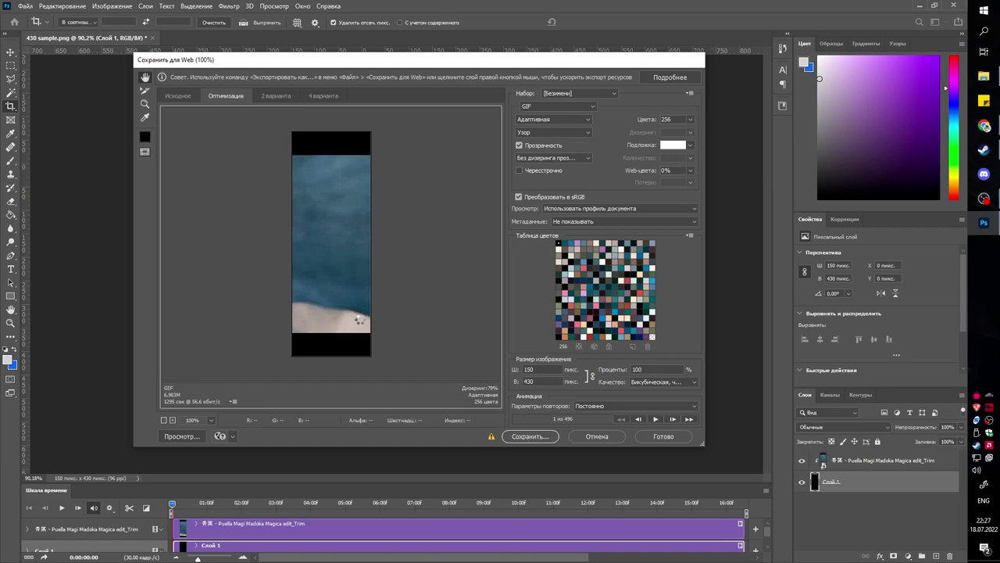
{"action": "key", "text": "Escape"}
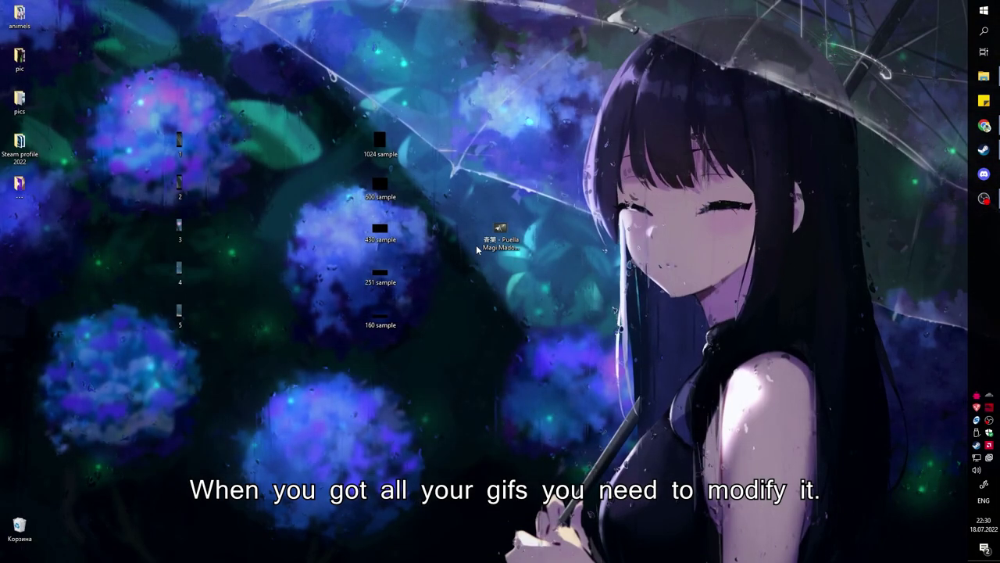
{"action": "left_click_drag", "start_coordinate": [219, 90], "coordinate": [144, 349]}
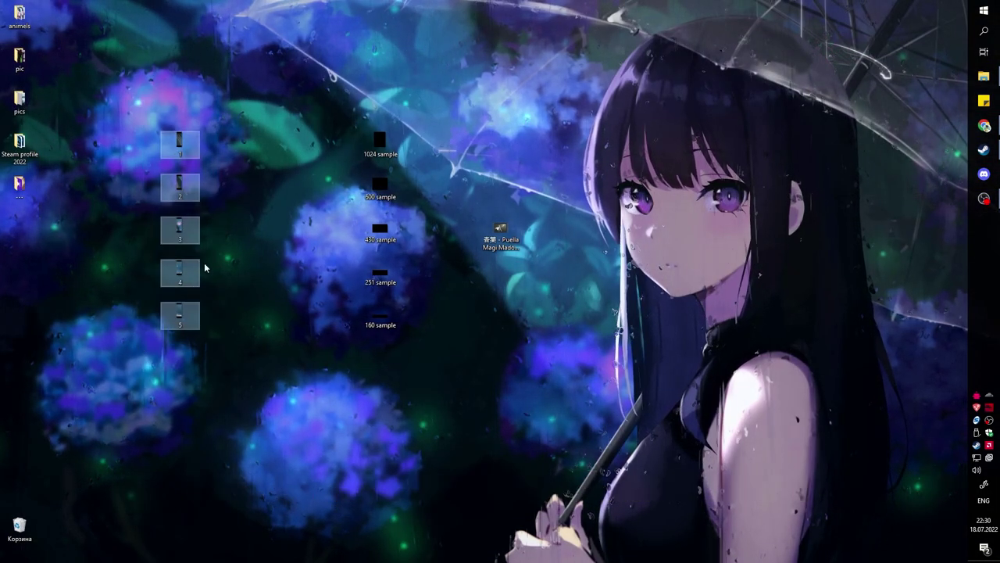
{"action": "left_click", "coordinate": [232, 210]}
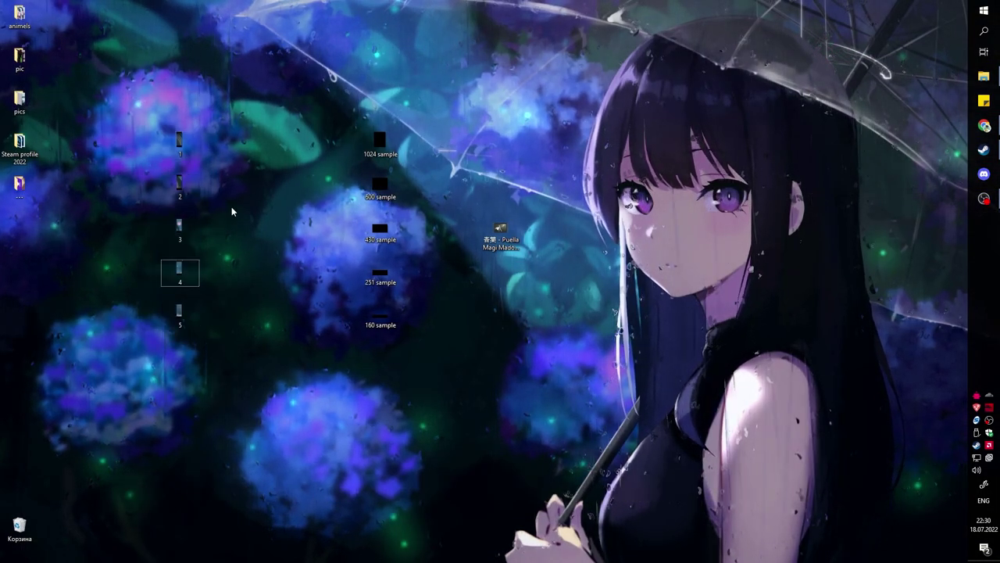
Switch to Chrome and open 1.gif from the desktop in the hex-works.com online hex editor.
{"action": "left_click", "coordinate": [986, 127]}
{"action": "left_click", "coordinate": [230, 27]}
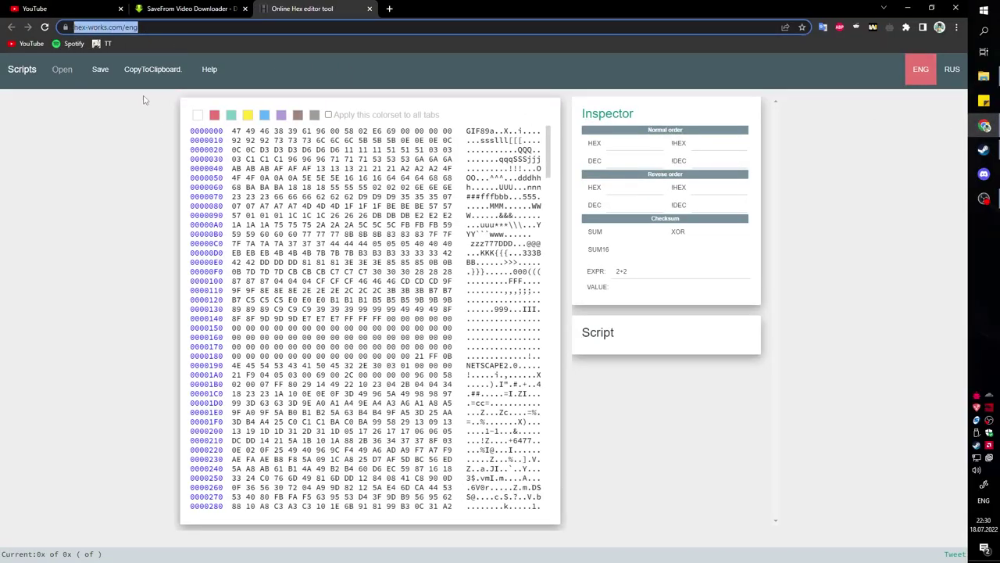
{"action": "left_click", "coordinate": [62, 69]}
{"action": "left_click", "coordinate": [399, 88]}
{"action": "left_click", "coordinate": [638, 408]}
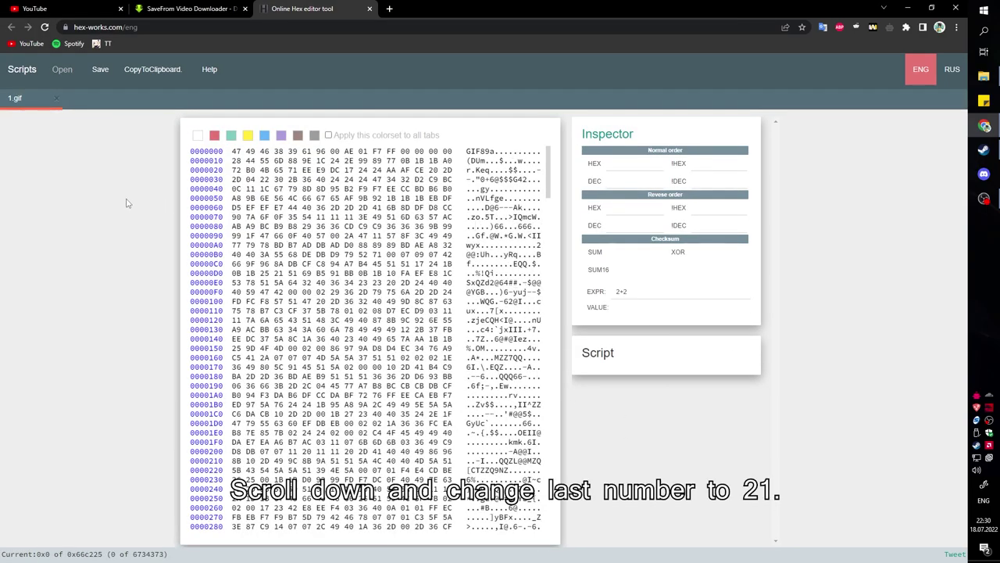
Change the last byte of 1.gif to 21.
{"action": "left_click_drag", "start_coordinate": [550, 171], "coordinate": [546, 514]}
{"action": "scroll", "coordinate": [508, 486], "scroll_direction": "down", "scroll_amount": 3}
{"action": "scroll", "coordinate": [521, 490], "scroll_direction": "down", "scroll_amount": 4}
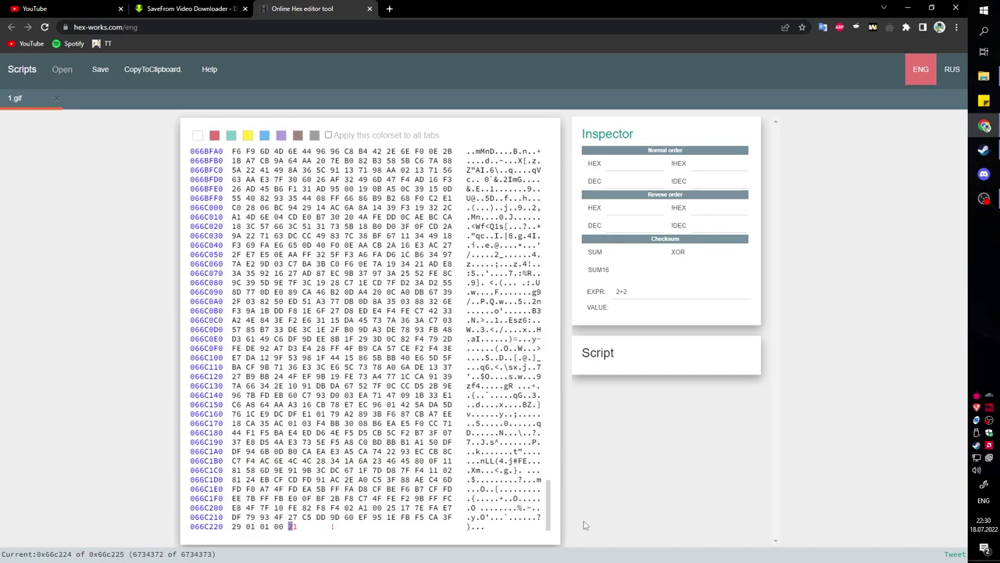
Open 2.gif, 3.gif, 4.gif and 5.gif from the desktop in the hex editor as well.
{"action": "left_click", "coordinate": [67, 73]}
{"action": "left_click", "coordinate": [462, 92]}
{"action": "left_click", "coordinate": [638, 408]}
{"action": "left_click", "coordinate": [64, 73]}
{"action": "left_click", "coordinate": [519, 92]}
{"action": "left_click", "coordinate": [638, 408]}
{"action": "left_click", "coordinate": [64, 71]}
{"action": "left_click", "coordinate": [578, 93]}
{"action": "left_click", "coordinate": [639, 409]}
{"action": "left_click", "coordinate": [64, 71]}
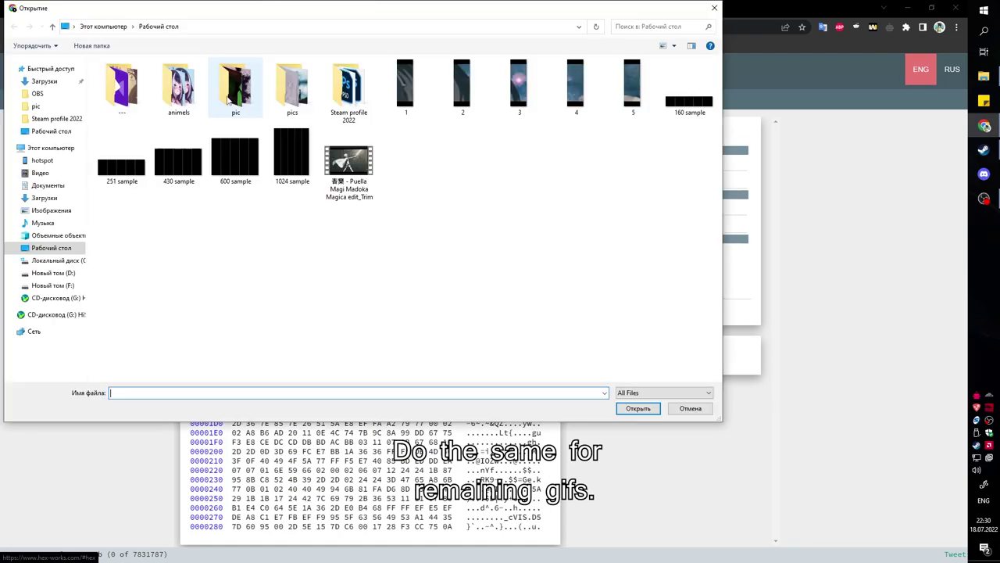
{"action": "left_click", "coordinate": [630, 92]}
{"action": "left_click", "coordinate": [639, 409]}
Change the last byte of 2.gif and of 3.gif to 21.
{"action": "left_click", "coordinate": [77, 99]}
{"action": "left_click_drag", "start_coordinate": [547, 168], "coordinate": [538, 519]}
{"action": "left_click", "coordinate": [139, 102]}
{"action": "left_click_drag", "start_coordinate": [548, 168], "coordinate": [553, 516]}
{"action": "scroll", "coordinate": [442, 529], "scroll_direction": "down", "scroll_amount": 3}
{"action": "left_click", "coordinate": [419, 527]}
{"action": "type", "text": "2"}
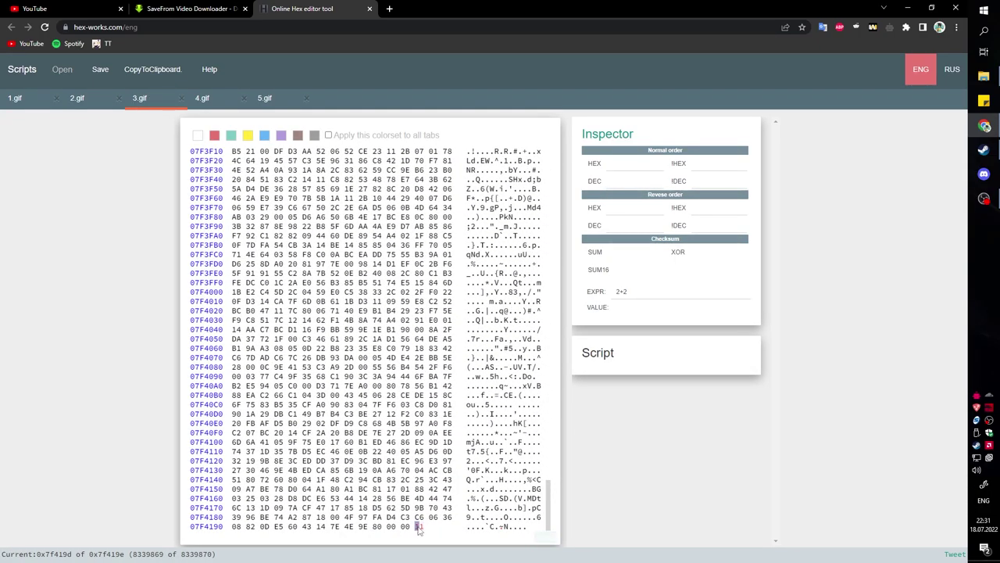
Change the last byte of 4.gif and of 5.gif to 21.
{"action": "left_click", "coordinate": [202, 99]}
{"action": "left_click_drag", "start_coordinate": [548, 168], "coordinate": [548, 515]}
{"action": "left_click", "coordinate": [264, 98]}
{"action": "left_click_drag", "start_coordinate": [550, 156], "coordinate": [250, 530]}
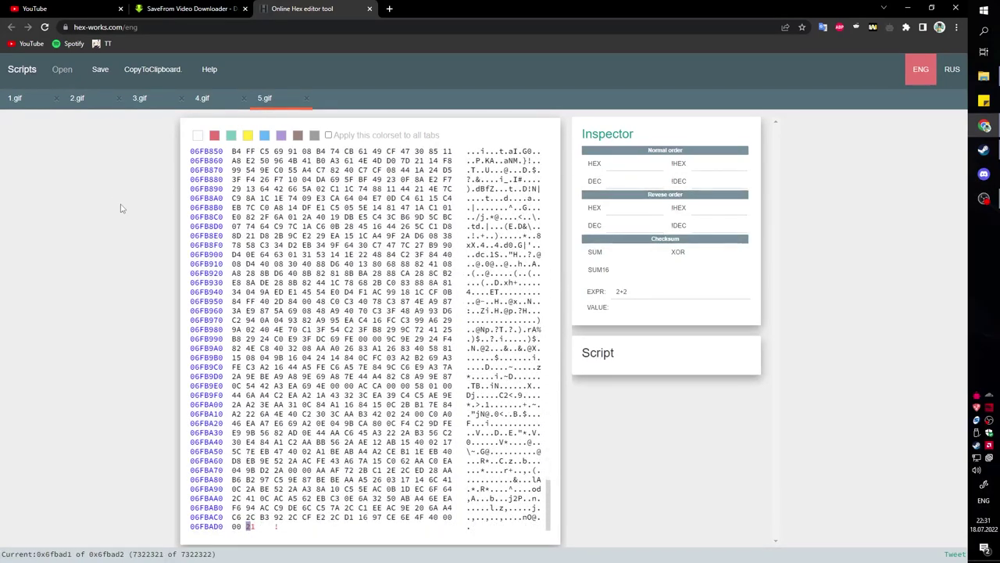
Save the modified copies of all five files, 1.gif through 5.gif, from the hex editor.
{"action": "left_click", "coordinate": [37, 100]}
{"action": "left_click", "coordinate": [100, 71]}
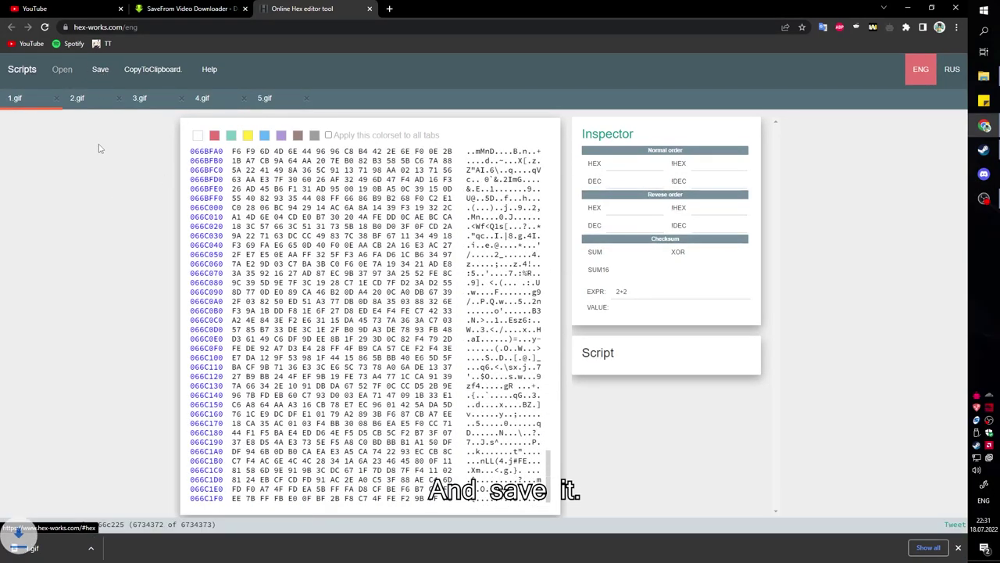
{"action": "left_click", "coordinate": [89, 95]}
{"action": "left_click", "coordinate": [100, 71]}
{"action": "left_click", "coordinate": [139, 98]}
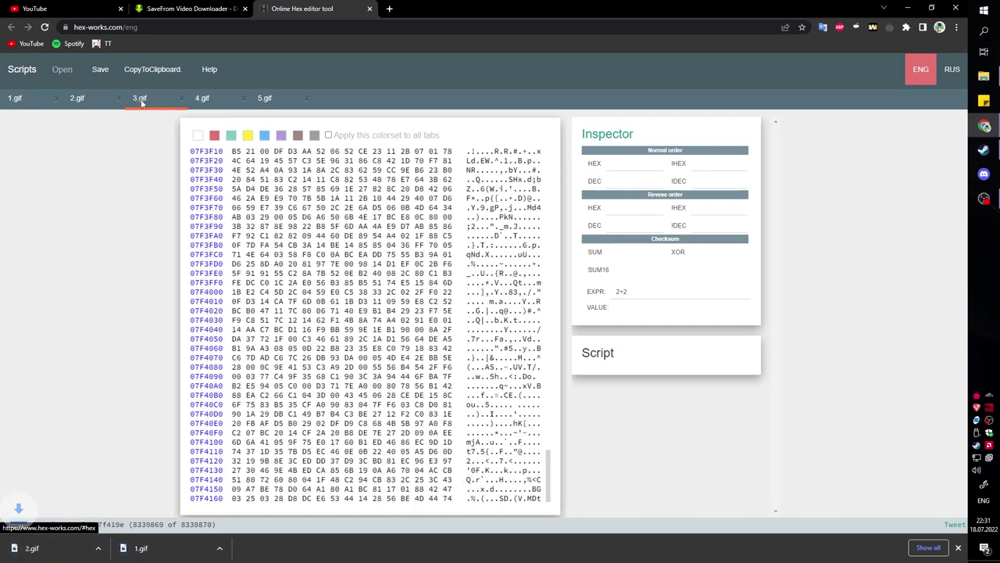
{"action": "left_click", "coordinate": [100, 70]}
{"action": "left_click", "coordinate": [200, 97]}
{"action": "left_click", "coordinate": [100, 75]}
{"action": "left_click", "coordinate": [255, 100]}
{"action": "left_click", "coordinate": [101, 70]}
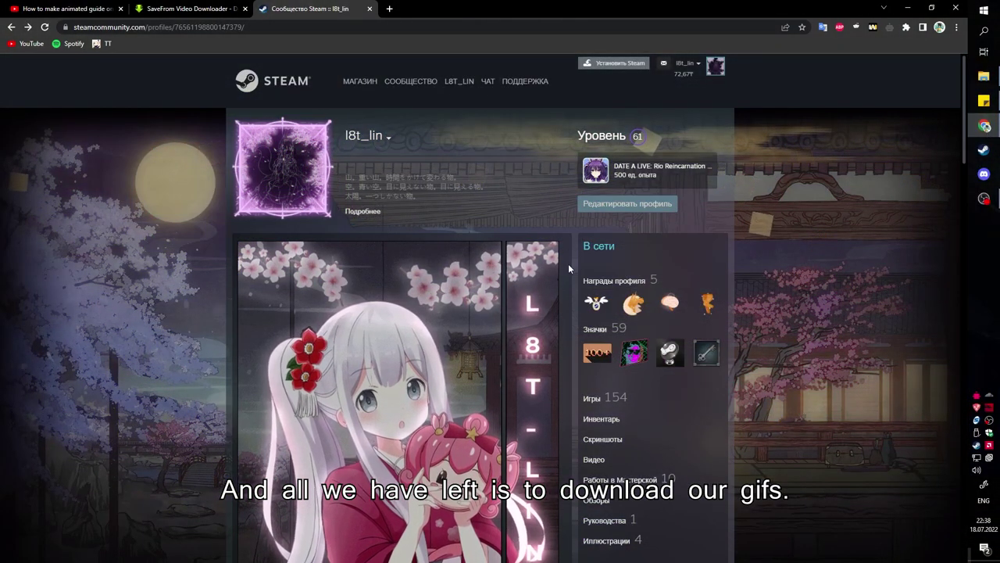
Start a new artwork upload from the Steam profile's artwork page and mark it as not belonging to a game.
{"action": "scroll", "coordinate": [568, 263], "scroll_direction": "down", "scroll_amount": 3}
{"action": "left_click", "coordinate": [614, 282]}
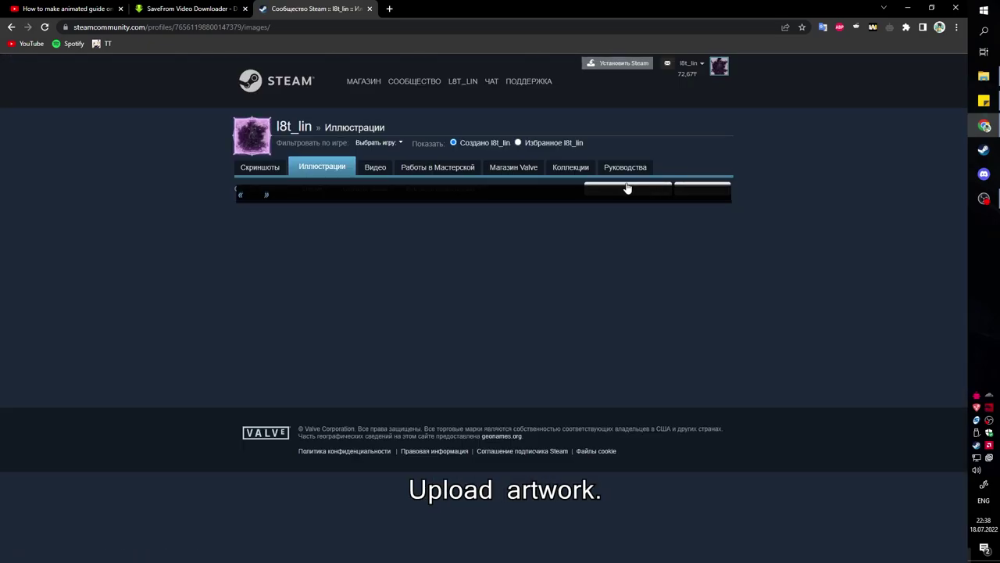
{"action": "left_click", "coordinate": [627, 188]}
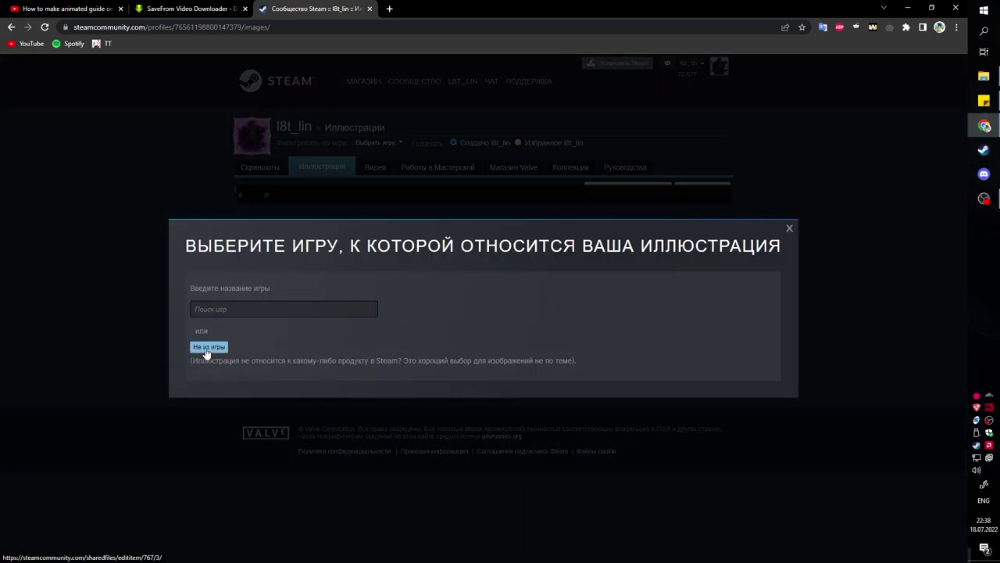
{"action": "left_click", "coordinate": [207, 354]}
Copy the blank-character title from the sticky note for the artwork's title field.
{"action": "left_click", "coordinate": [303, 247]}
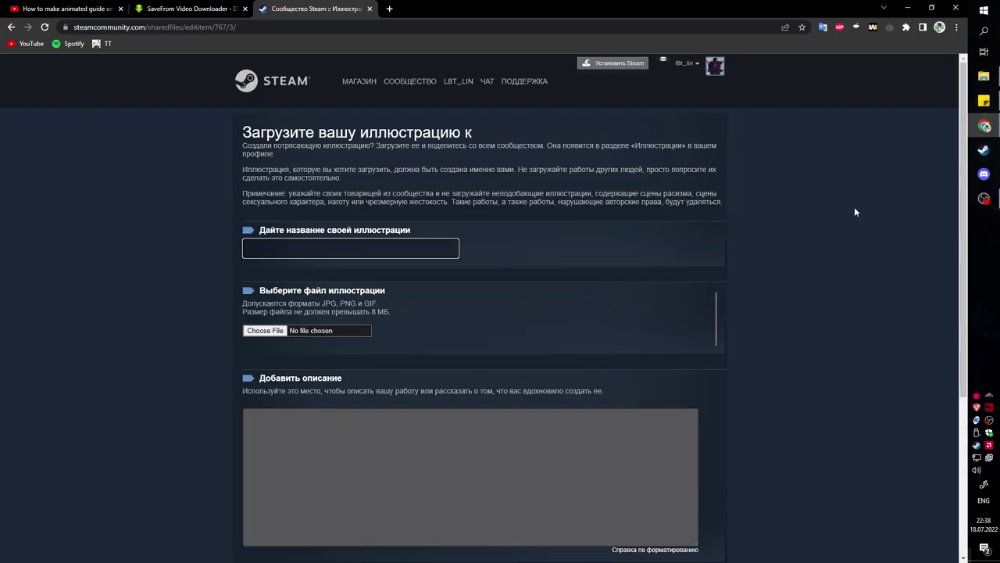
{"action": "left_click", "coordinate": [984, 101]}
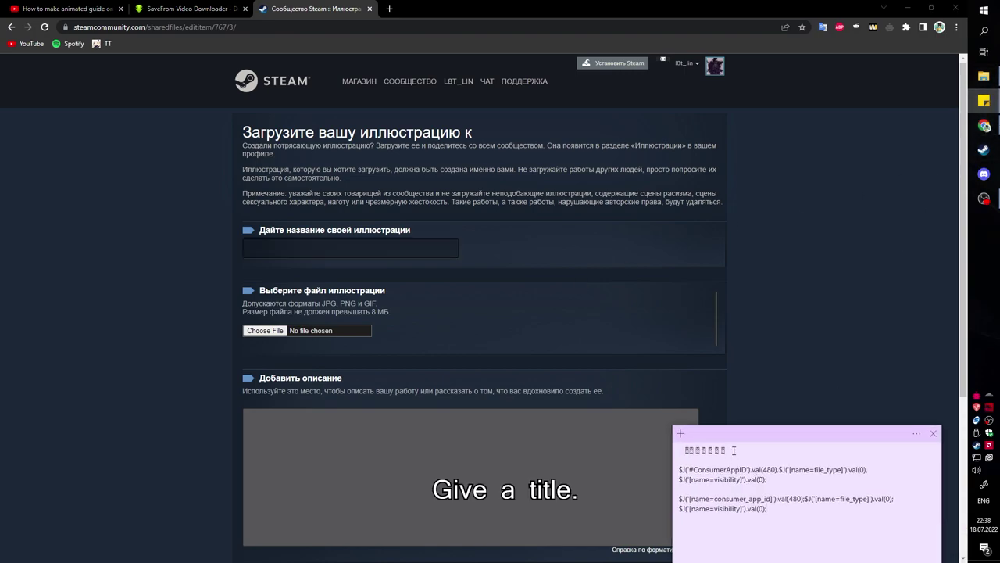
{"action": "right_click", "coordinate": [720, 453]}
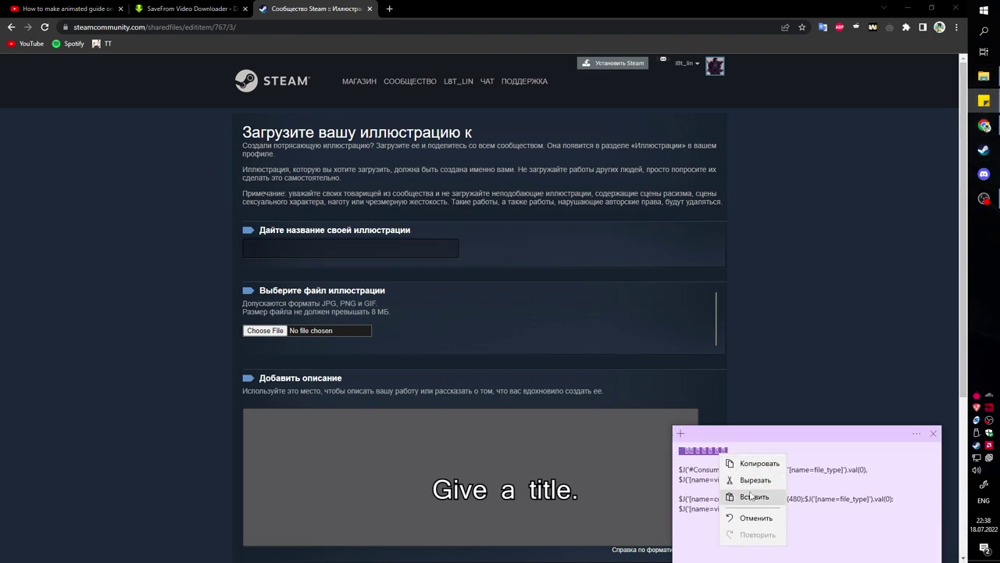
{"action": "left_click", "coordinate": [760, 463]}
{"action": "left_click", "coordinate": [338, 248]}
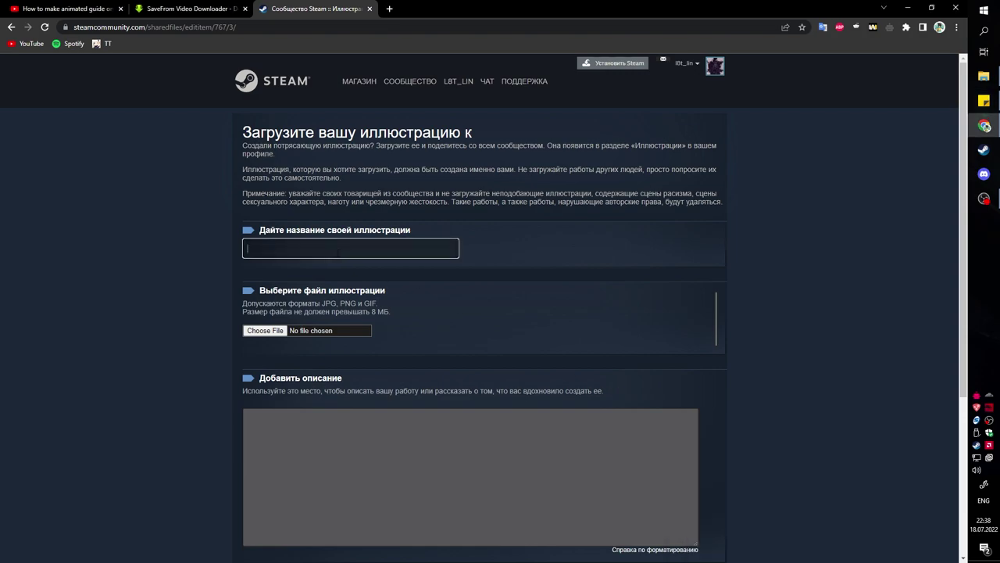
Choose 1 21.gif from the desktop as the artwork file to upload.
{"action": "scroll", "coordinate": [260, 162], "scroll_direction": "down", "scroll_amount": 3}
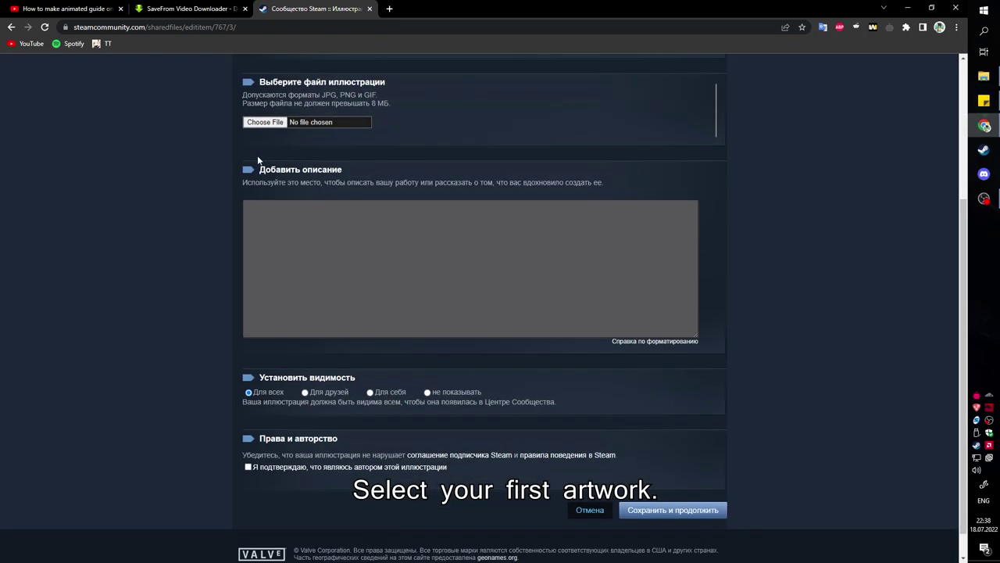
{"action": "left_click", "coordinate": [266, 123]}
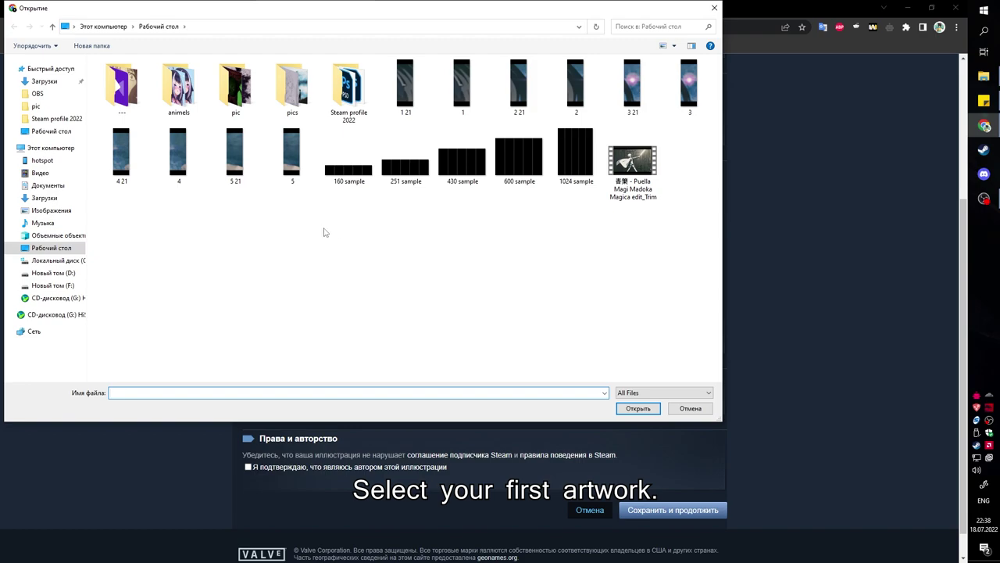
{"action": "left_click", "coordinate": [408, 100]}
{"action": "left_click", "coordinate": [638, 407]}
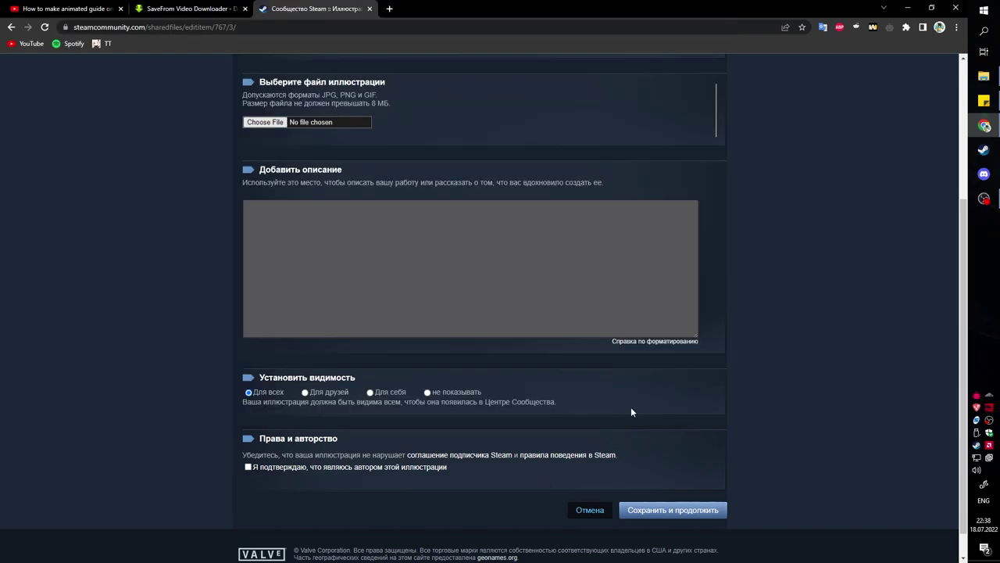
{"action": "scroll", "coordinate": [523, 307], "scroll_direction": "down", "scroll_amount": 3}
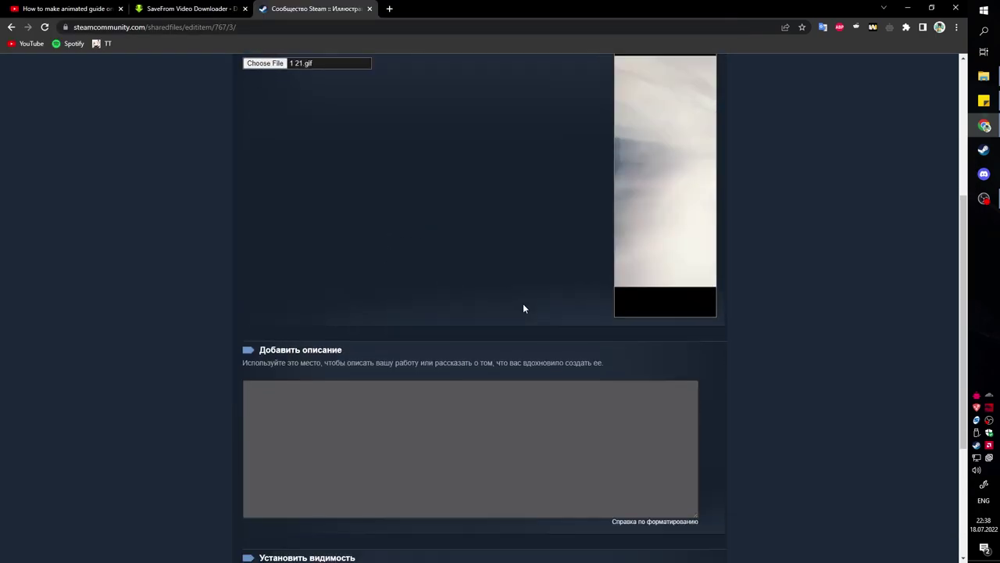
{"action": "scroll", "coordinate": [728, 317], "scroll_direction": "up", "scroll_amount": 2}
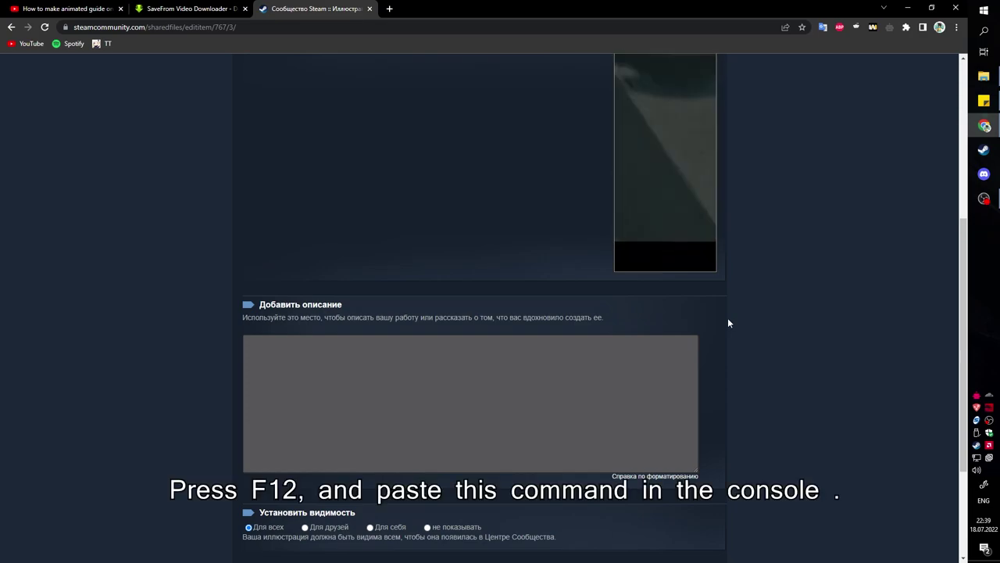
Open the browser's developer console and select the $J('#ConsumerAppID').val(480) command with its file_type and visibility parts in the sticky note.
{"action": "key", "text": "F12"}
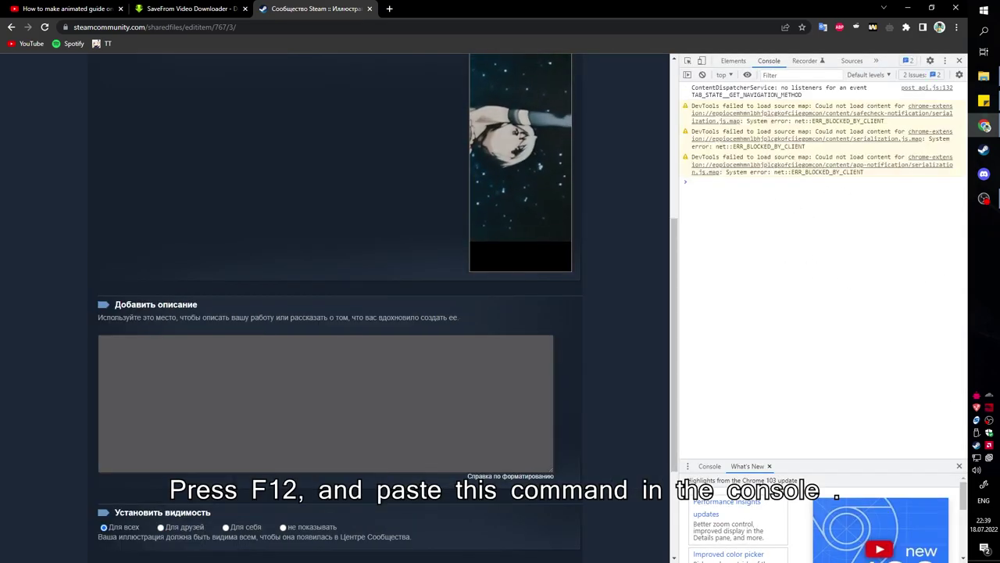
{"action": "left_click", "coordinate": [984, 100]}
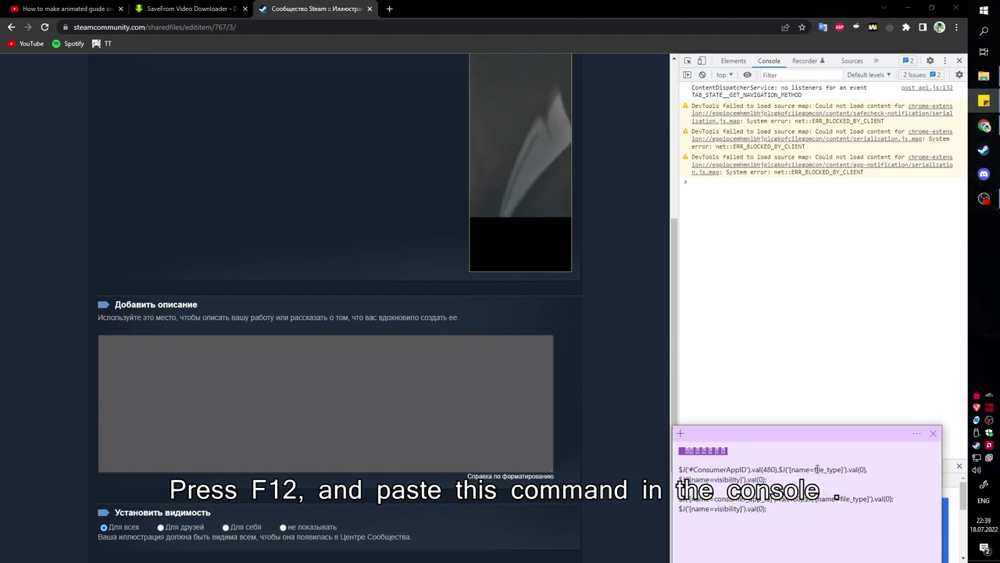
{"action": "left_click_drag", "start_coordinate": [658, 429], "coordinate": [745, 439]}
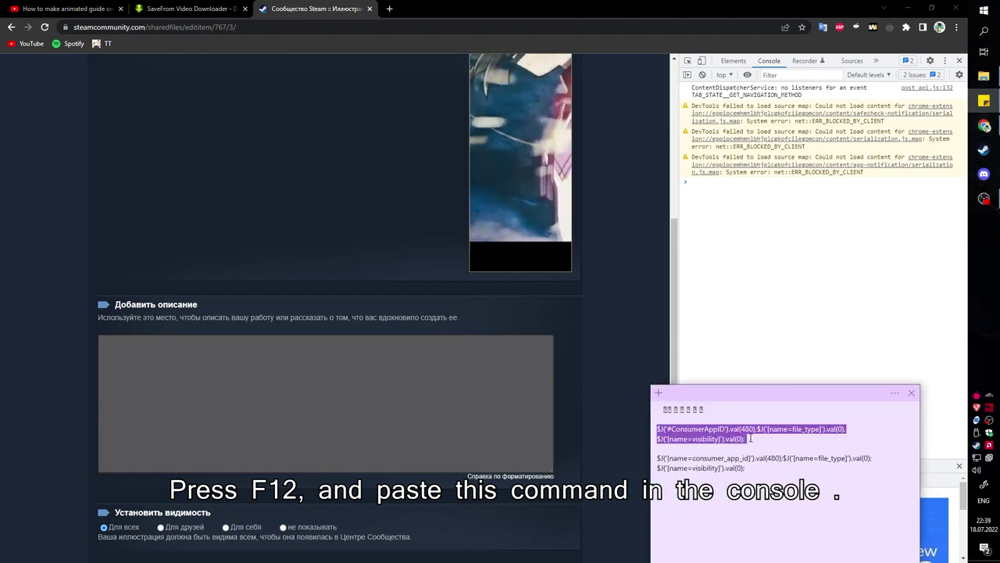